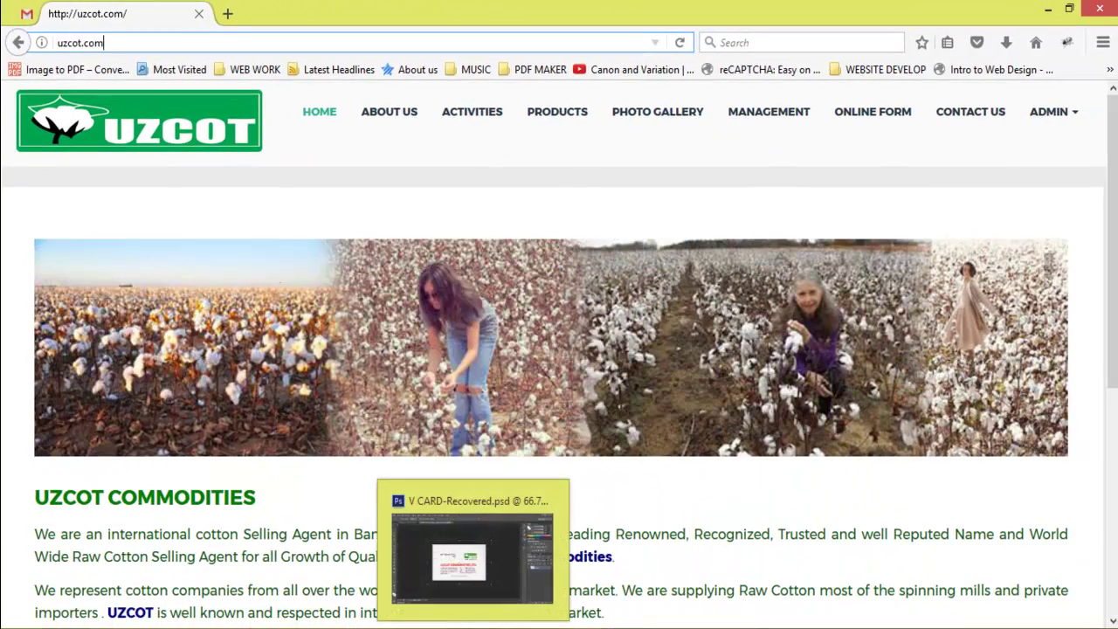
Look over the banner and the company introduction text on the UZCOT home page
scroll(909, 428, "down", 5)
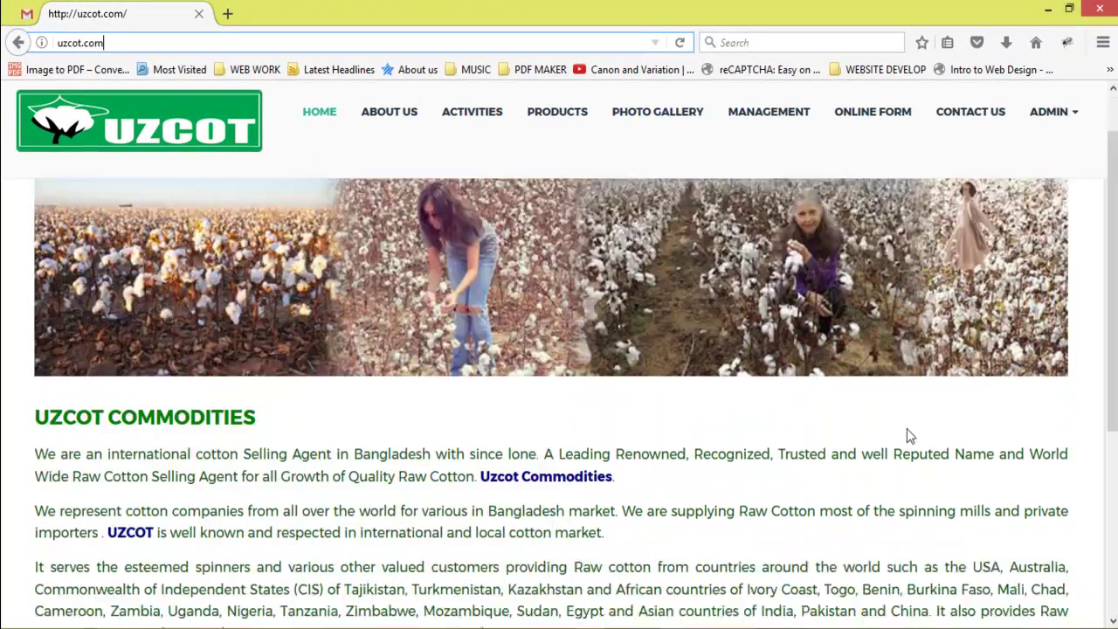
scroll(739, 426, "up", 3)
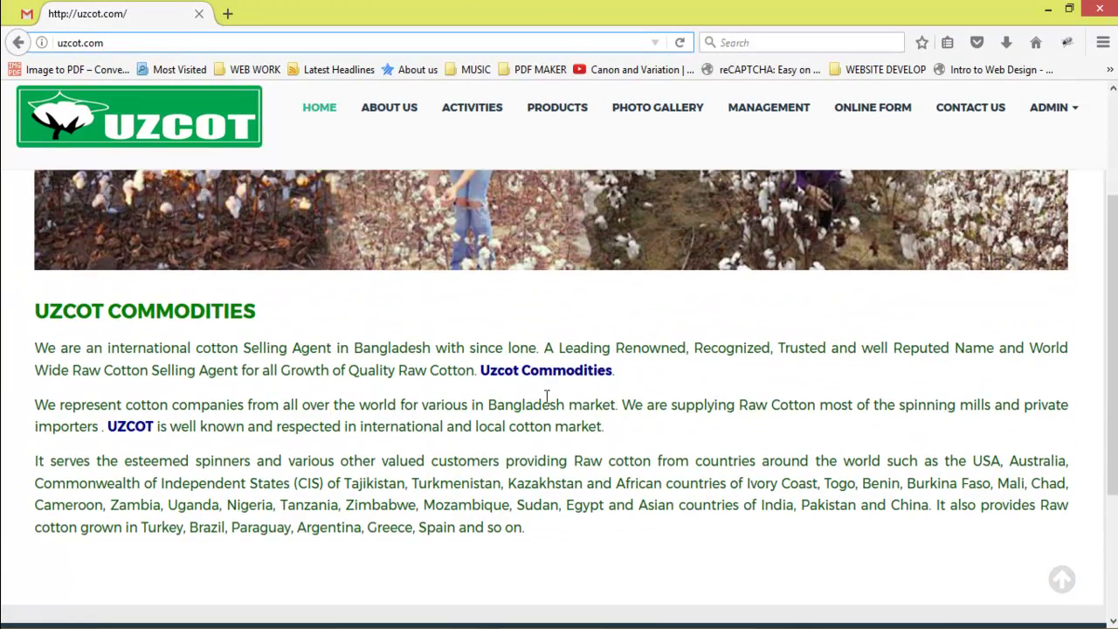
left_click_drag(354, 348, 515, 370)
left_click(516, 363)
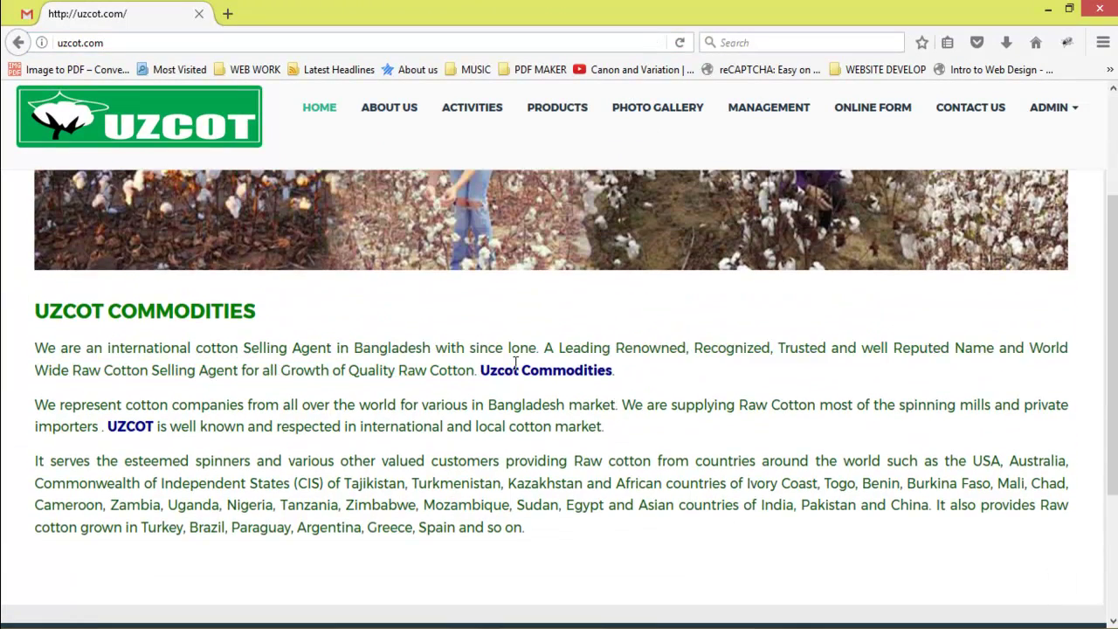
scroll(556, 431, "up", 3)
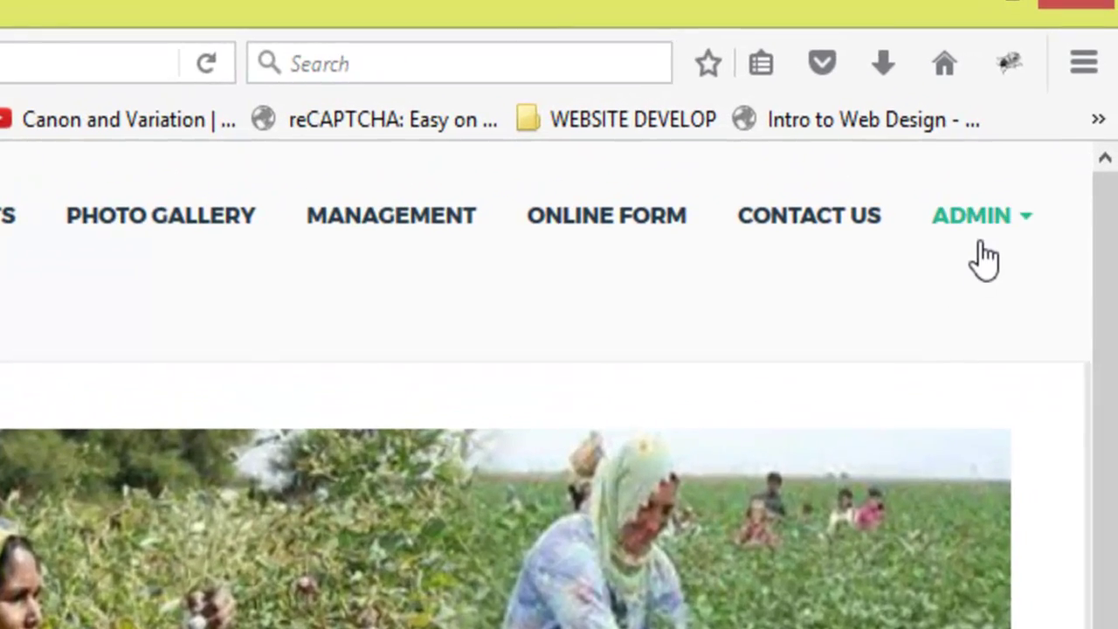
Open the Admin login page of the site
left_click(1053, 129)
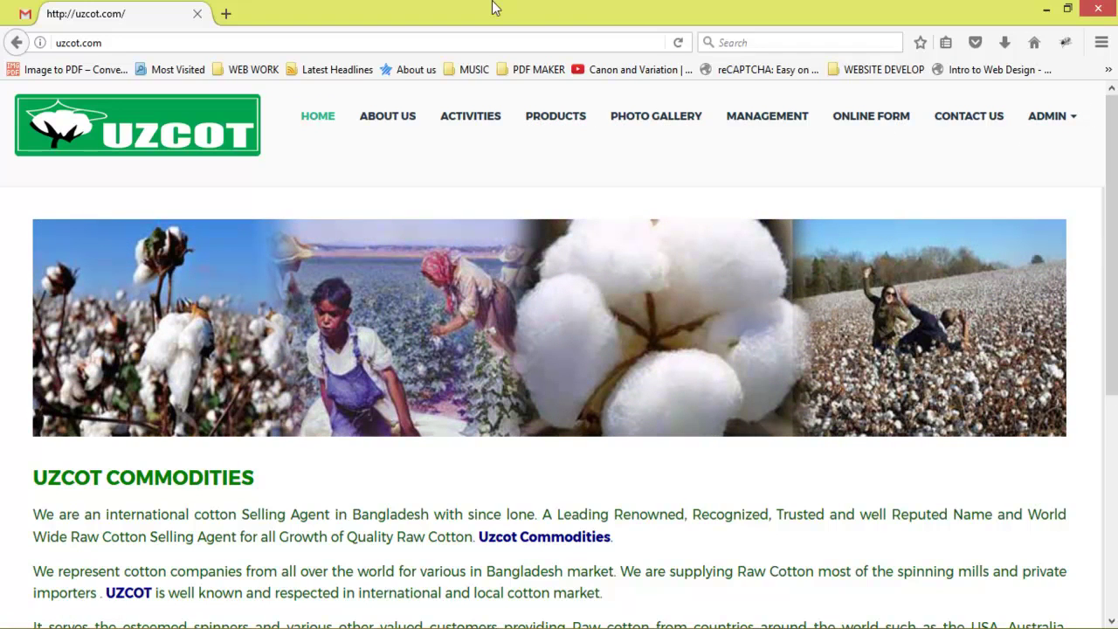
mouse_move(1041, 127)
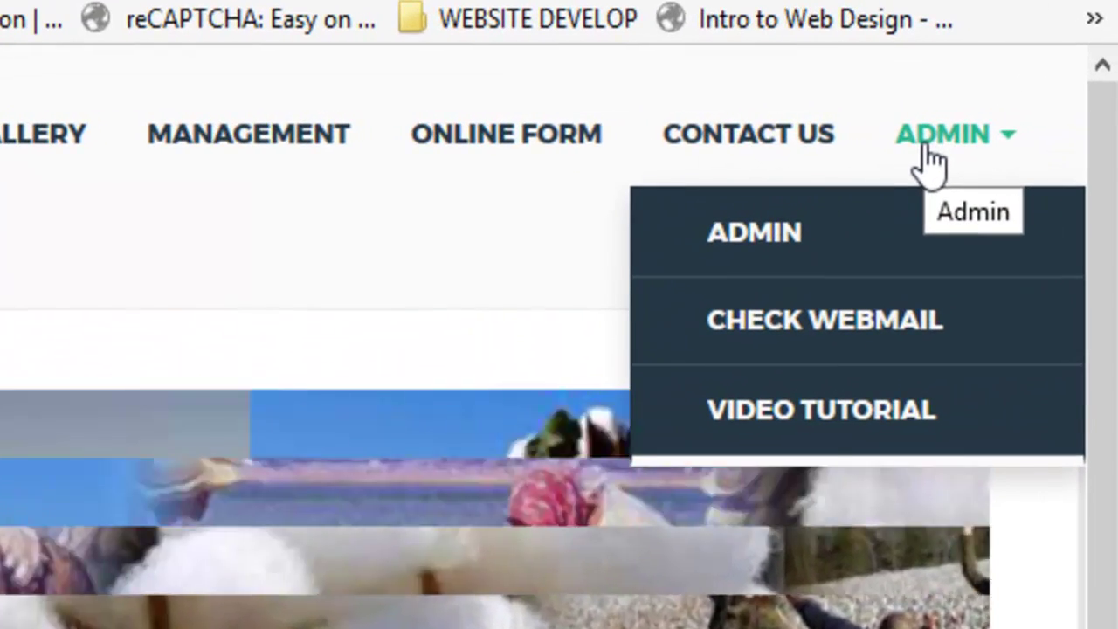
left_click(756, 253)
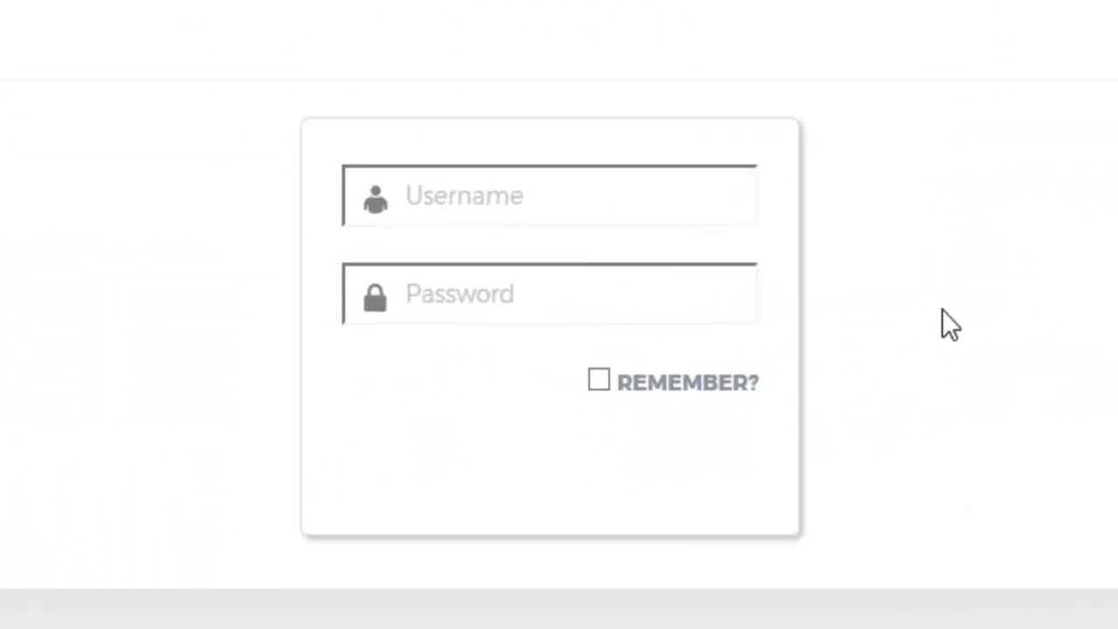
Log in to the site with the saved administrator username and password
left_click(547, 205)
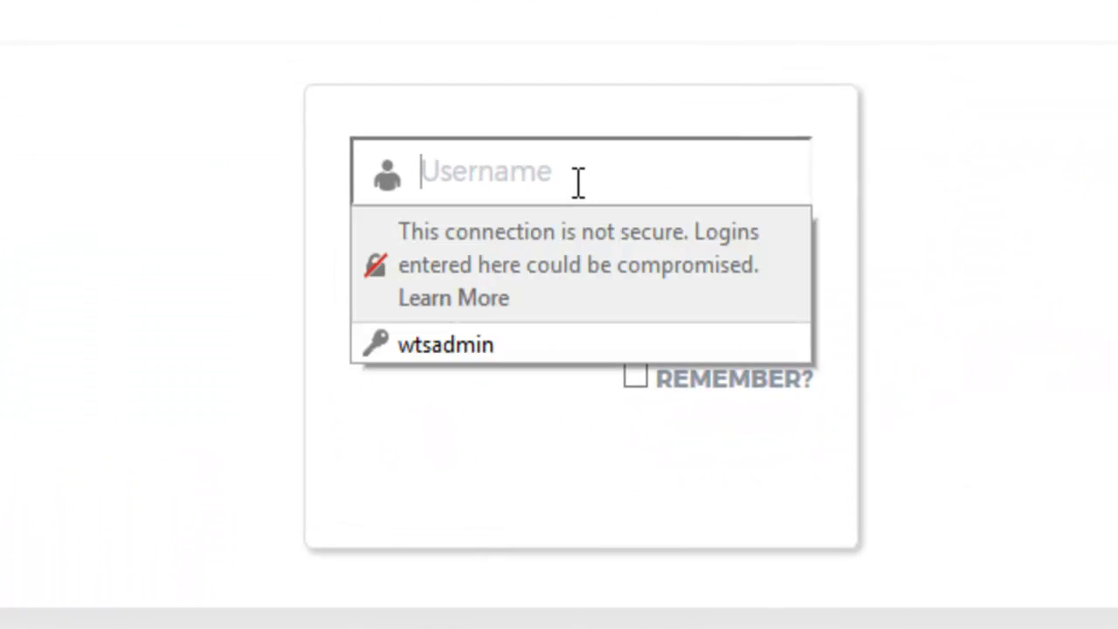
left_click(456, 343)
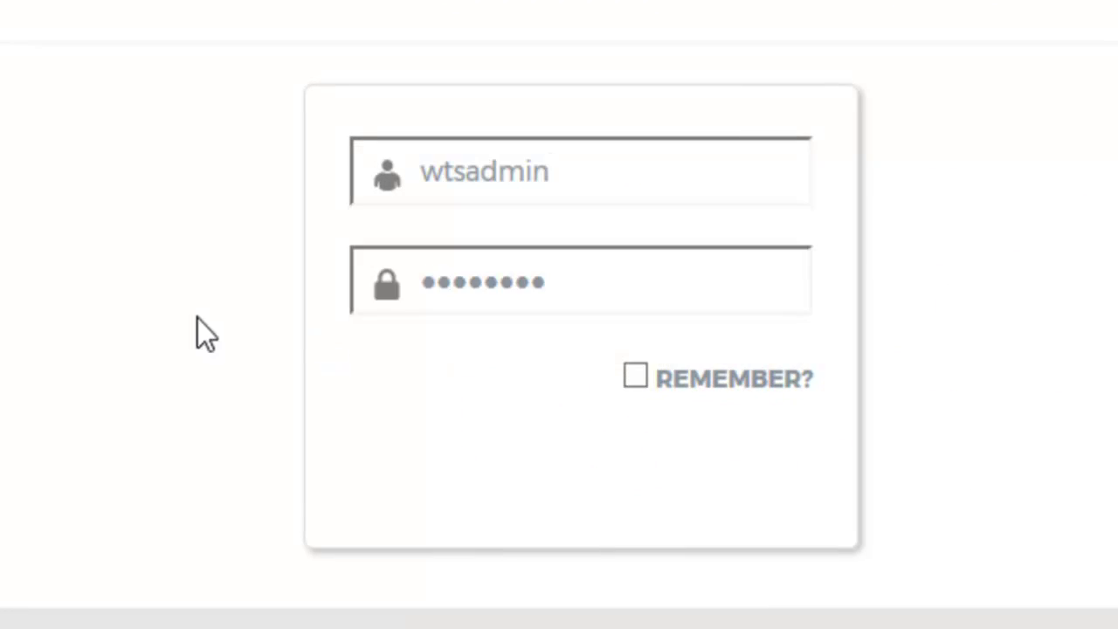
left_click(594, 278)
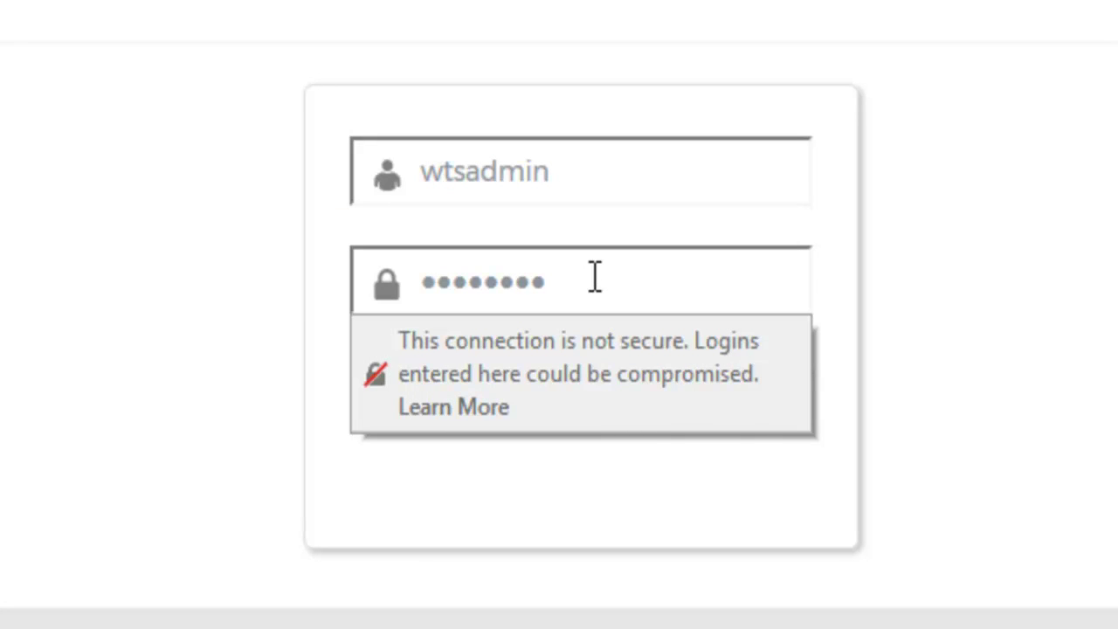
key("Return")
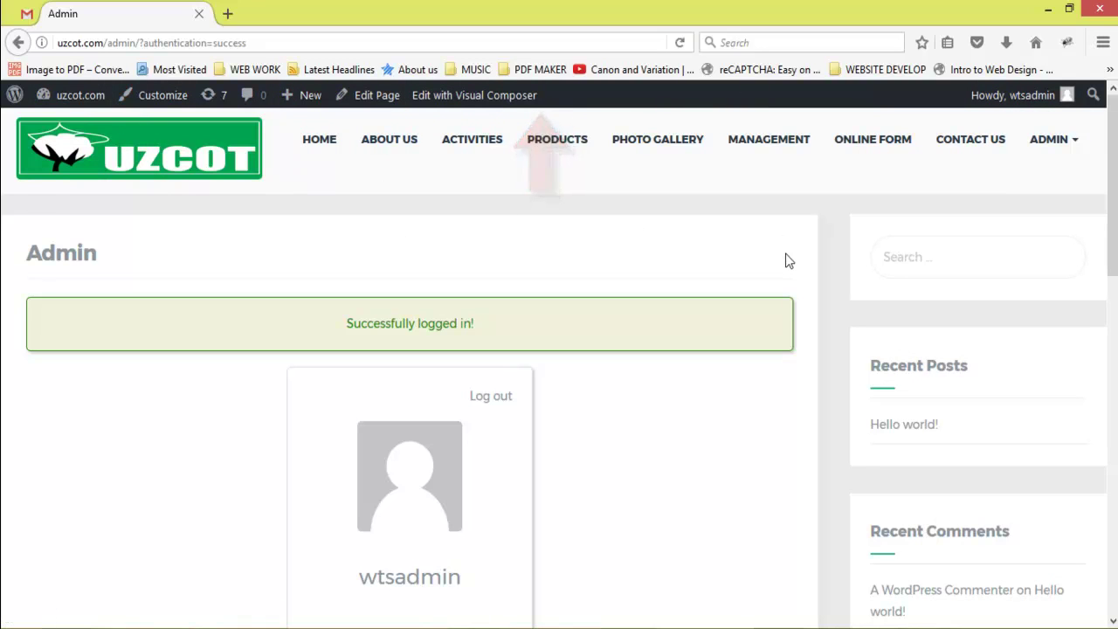
Go to the site's About us page and open it for editing in WordPress
scroll(785, 253, "down", 3)
scroll(785, 253, "up", 3)
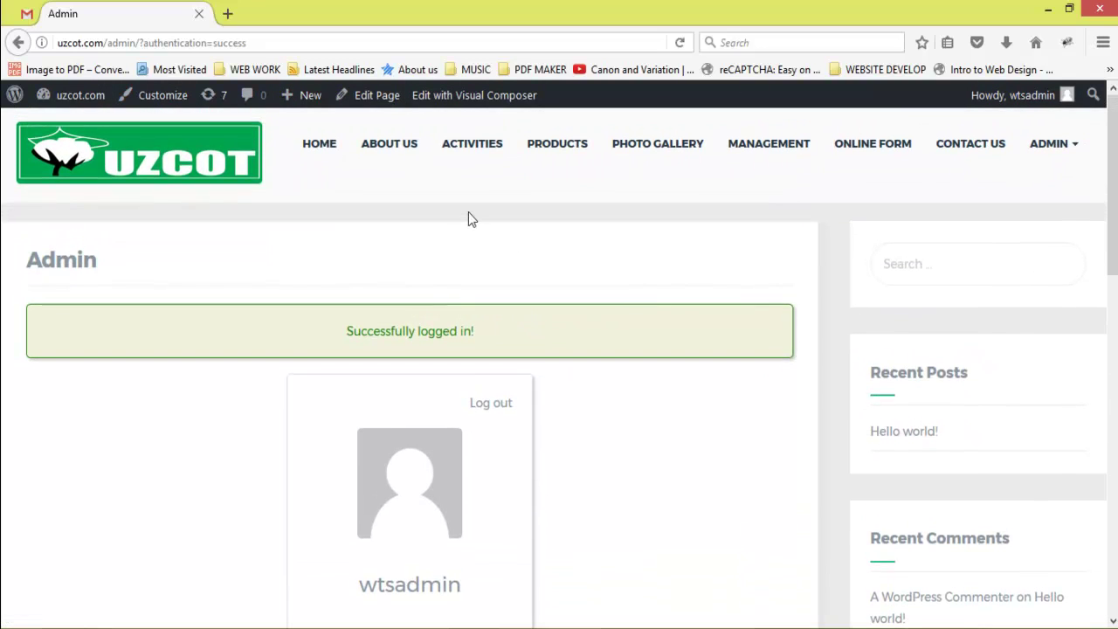
left_click(402, 152)
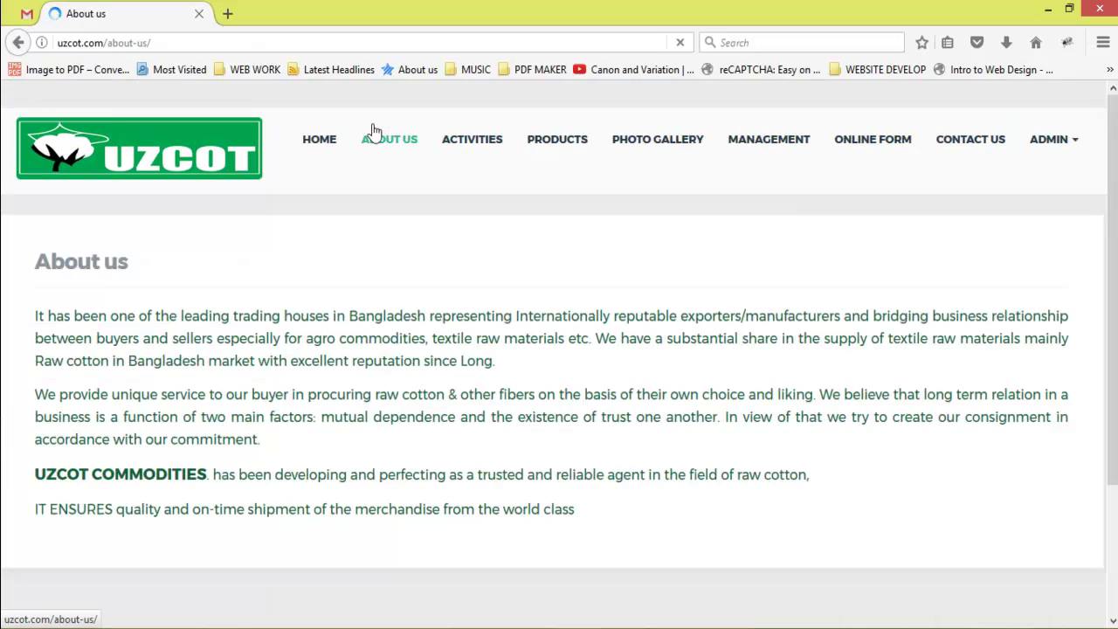
left_click_drag(202, 284, 599, 473)
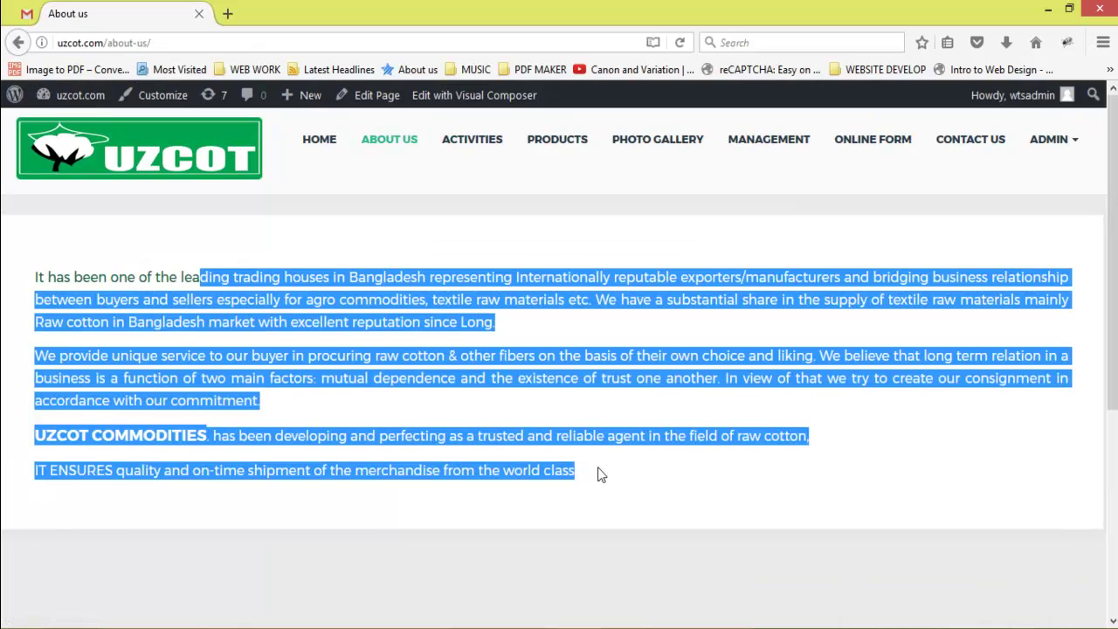
left_click(599, 473)
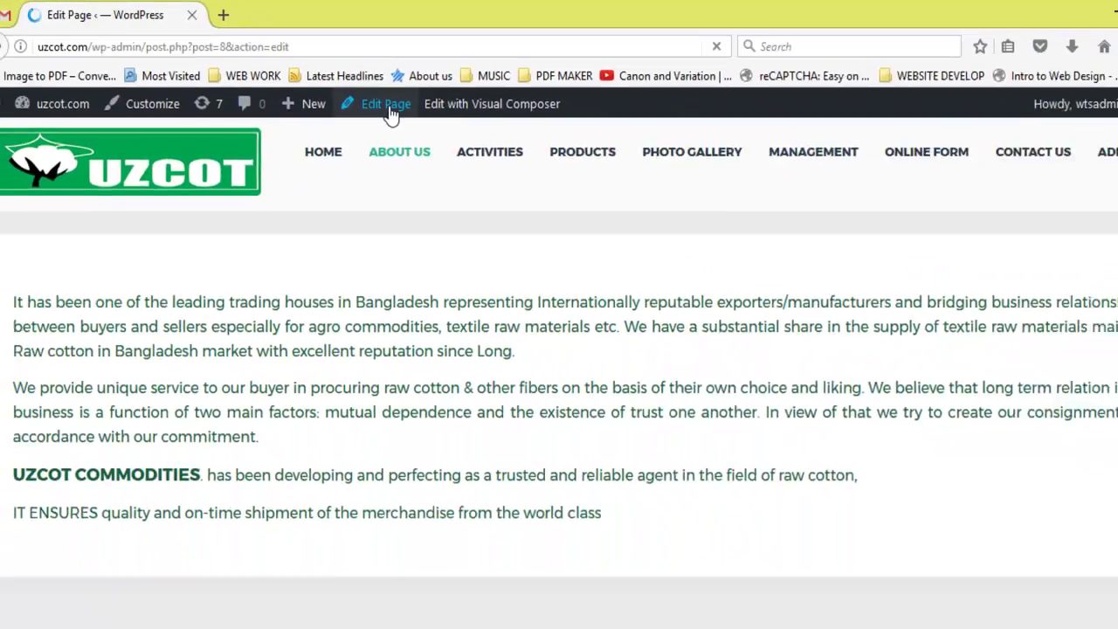
left_click(550, 267)
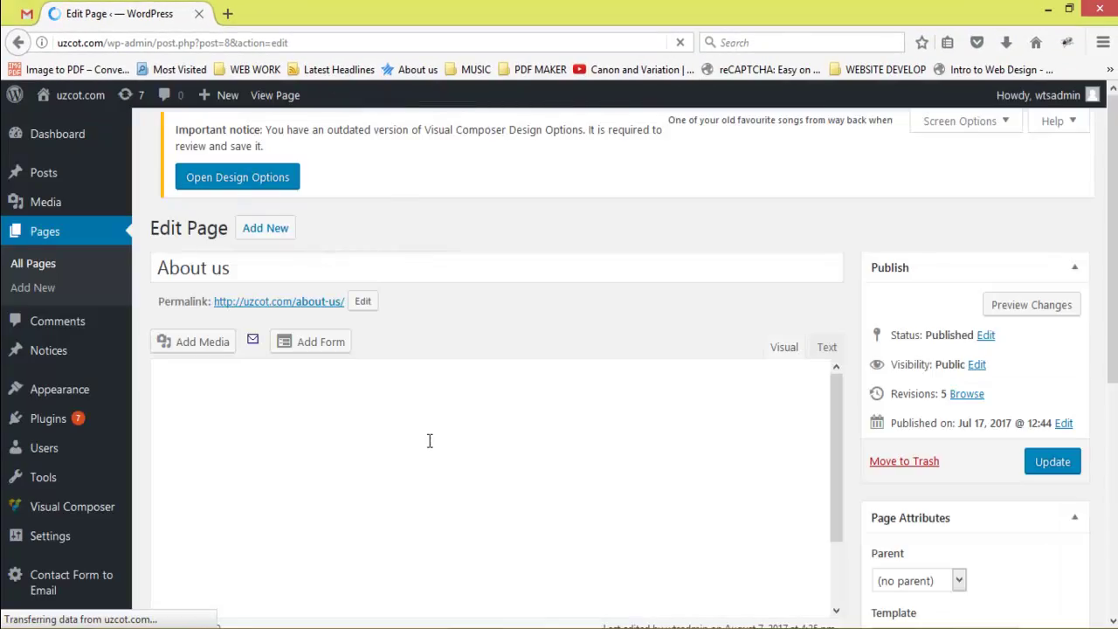
scroll(600, 427, "down", 3)
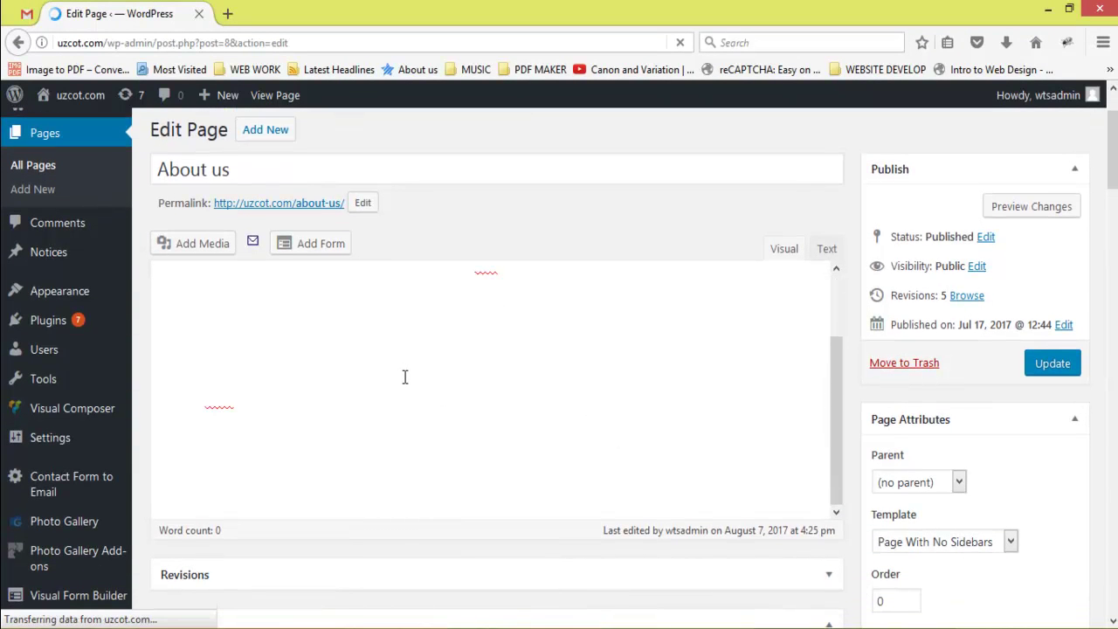
scroll(618, 437, "down", 2)
scroll(490, 332, "up", 2)
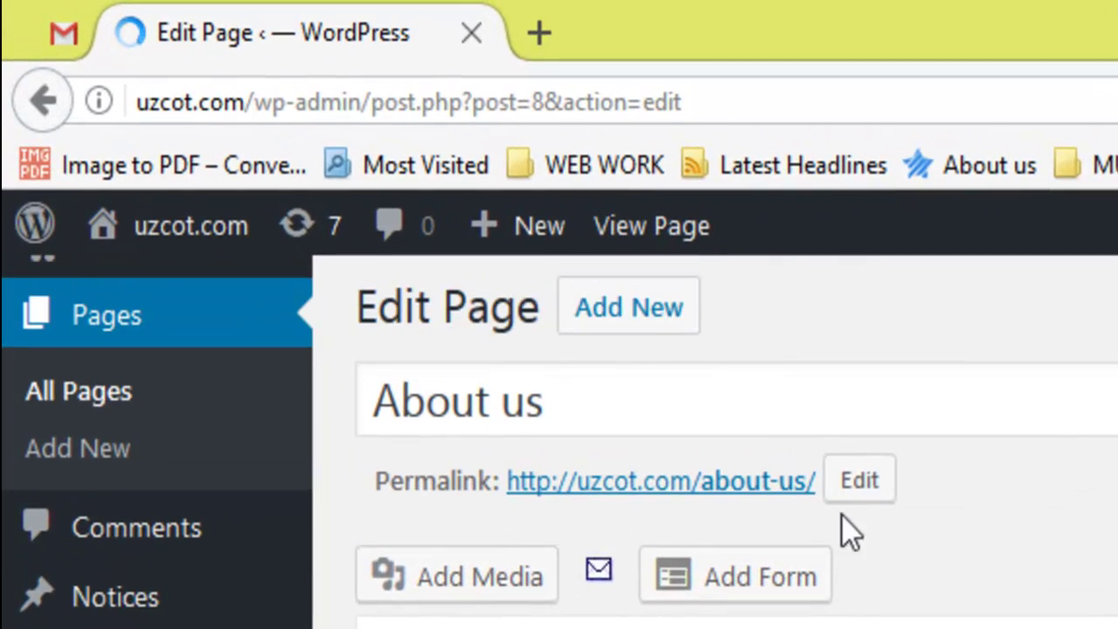
Open the live site's home page in a new browser tab, keeping the page editor open
mouse_move(137, 250)
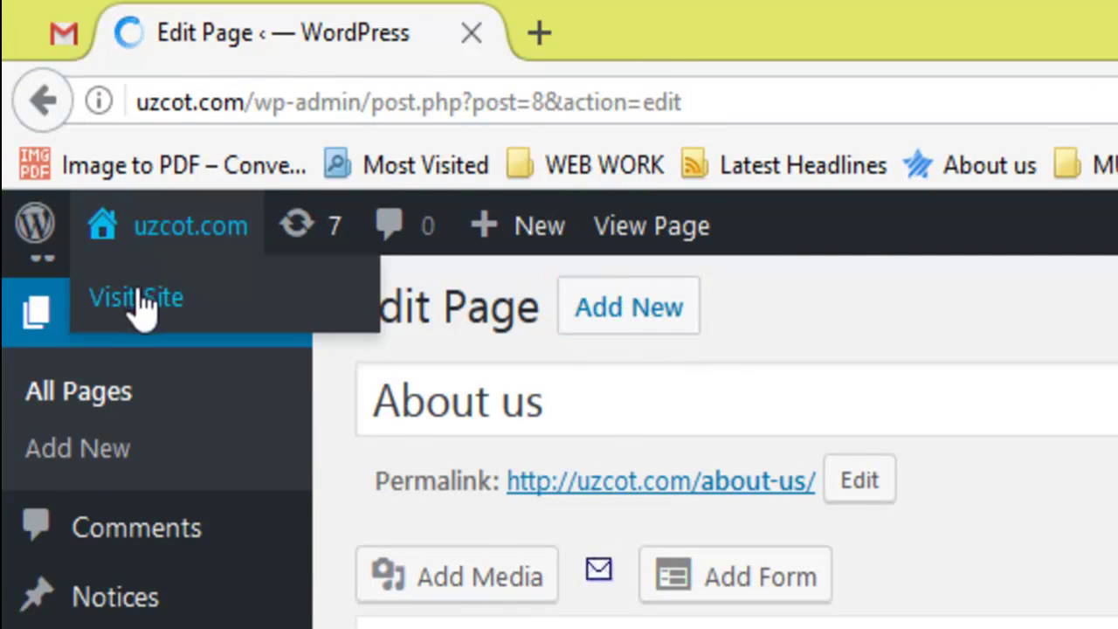
right_click(140, 297)
left_click(247, 332)
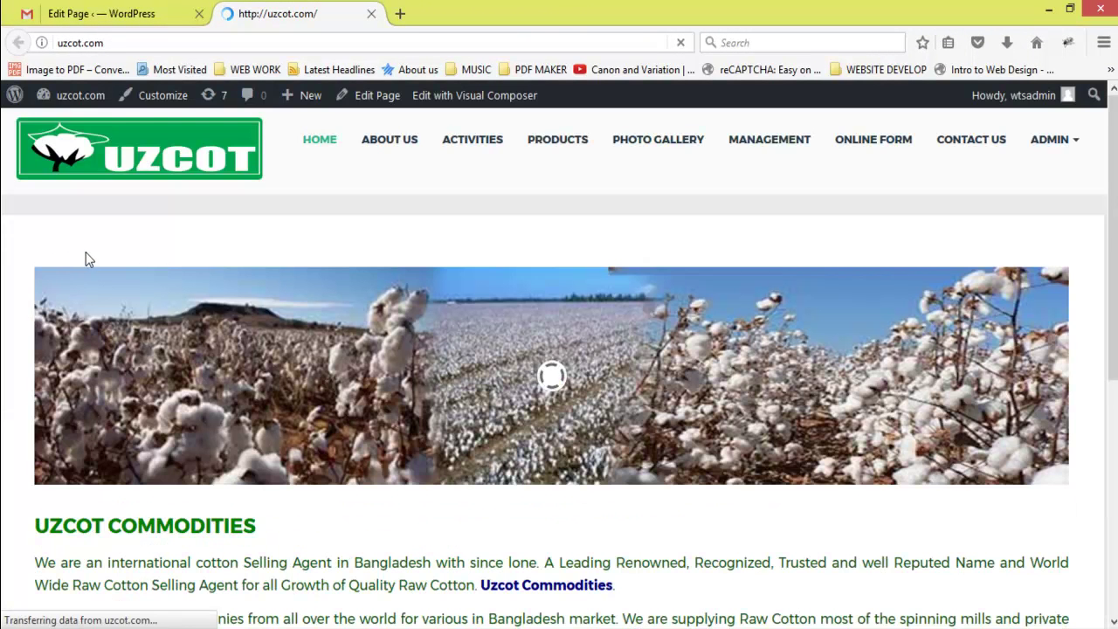
left_click(320, 145)
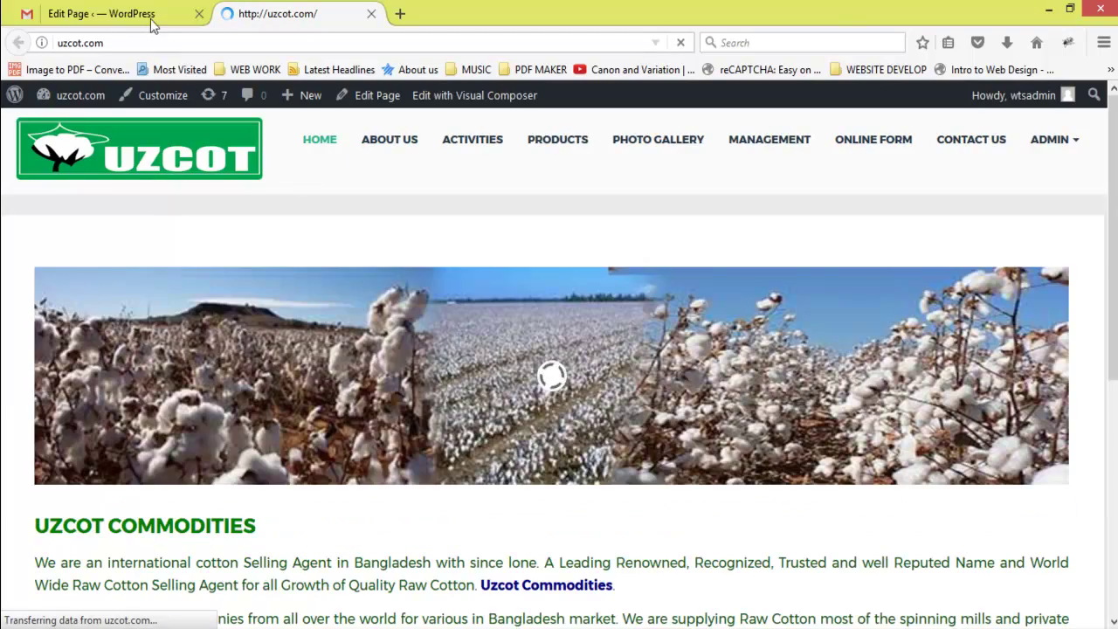
Return to the About us page editor and examine the page title and the Hide Title option
left_click(144, 14)
scroll(961, 472, "down", 1)
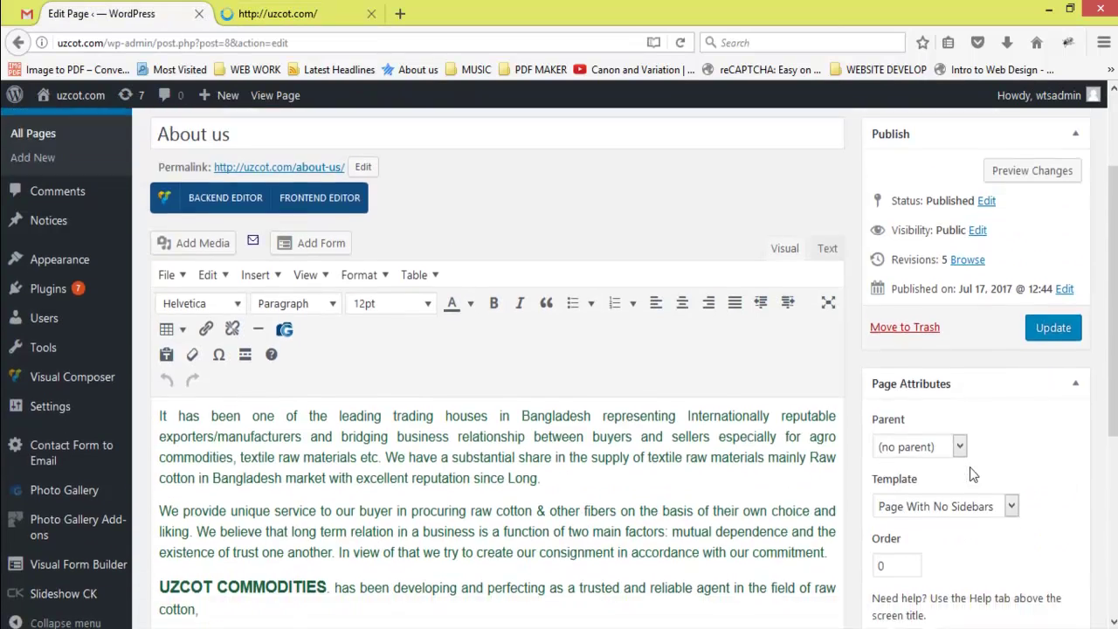
scroll(974, 474, "down", 3)
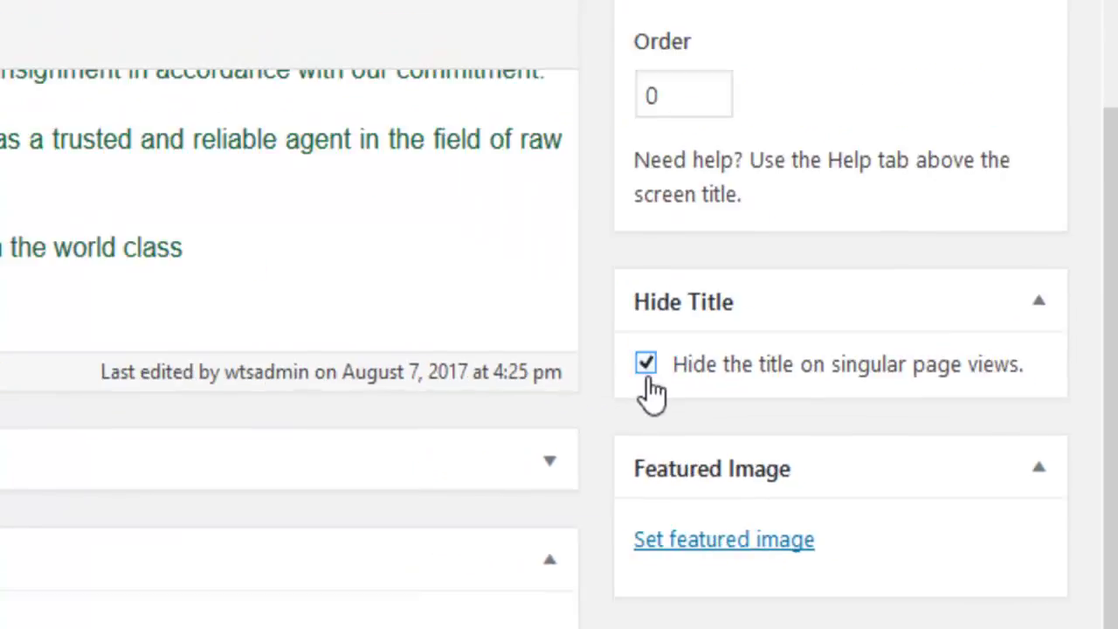
scroll(498, 393, "up", 4)
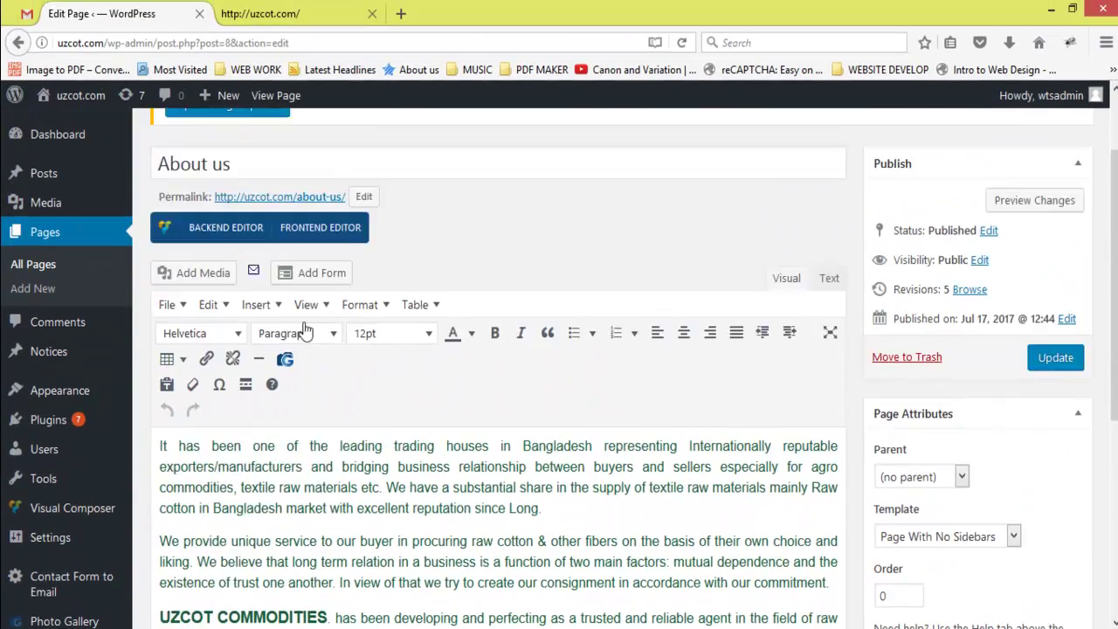
scroll(305, 330, "up", 2)
left_click_drag(231, 265, 135, 266)
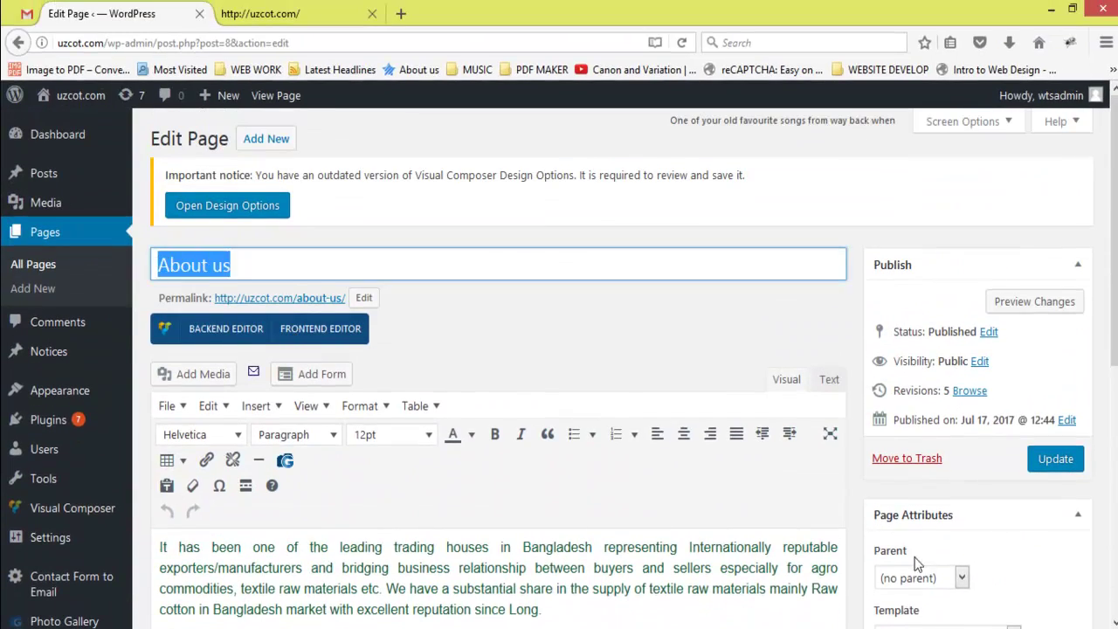
scroll(917, 563, "down", 3)
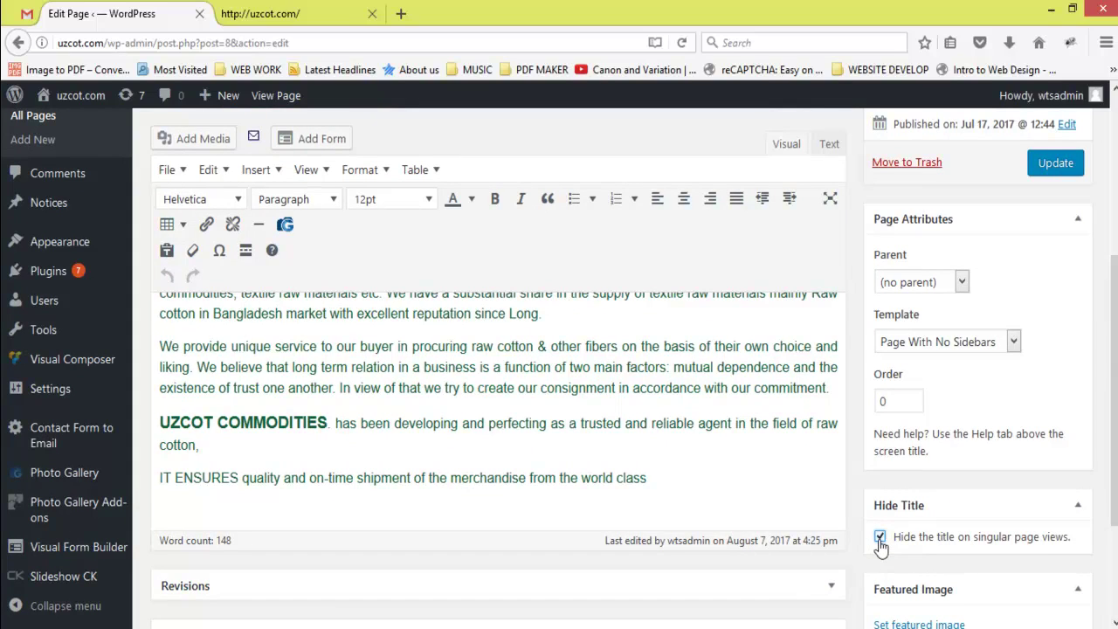
scroll(437, 441, "up", 2)
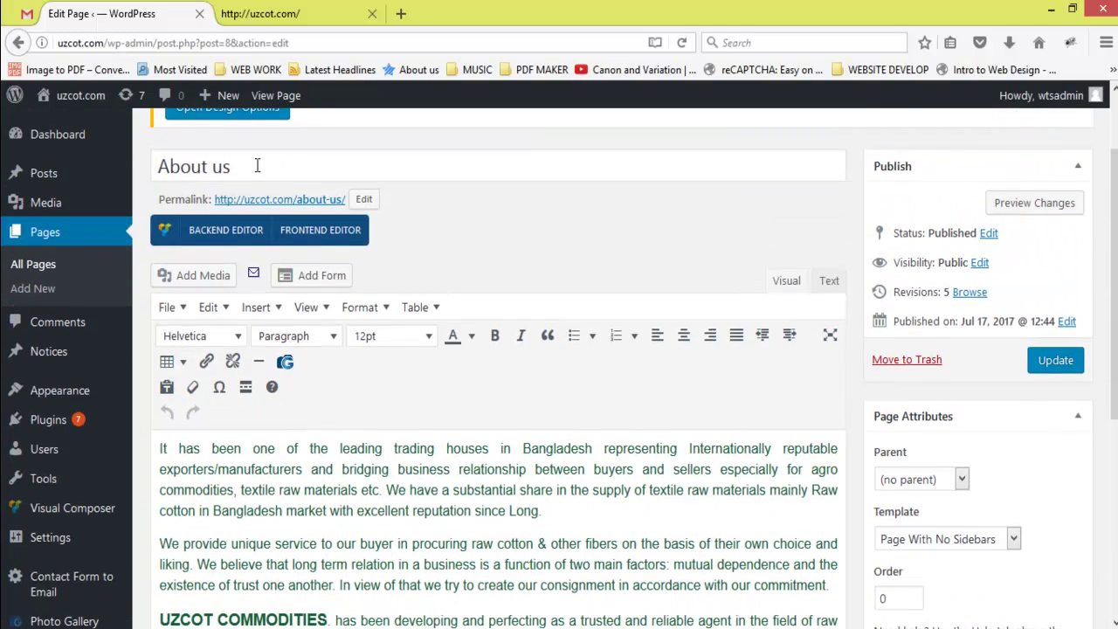
left_click_drag(234, 166, 160, 179)
left_click(292, 542)
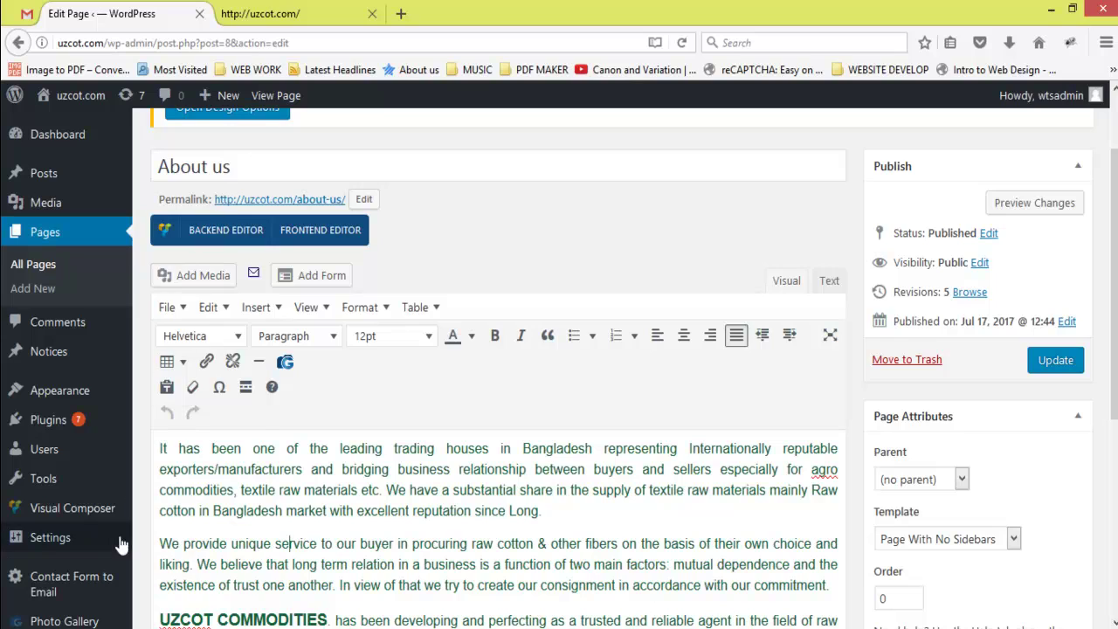
Insert the line "ABOUT US" above the first paragraph of the page content
mouse_move(87, 538)
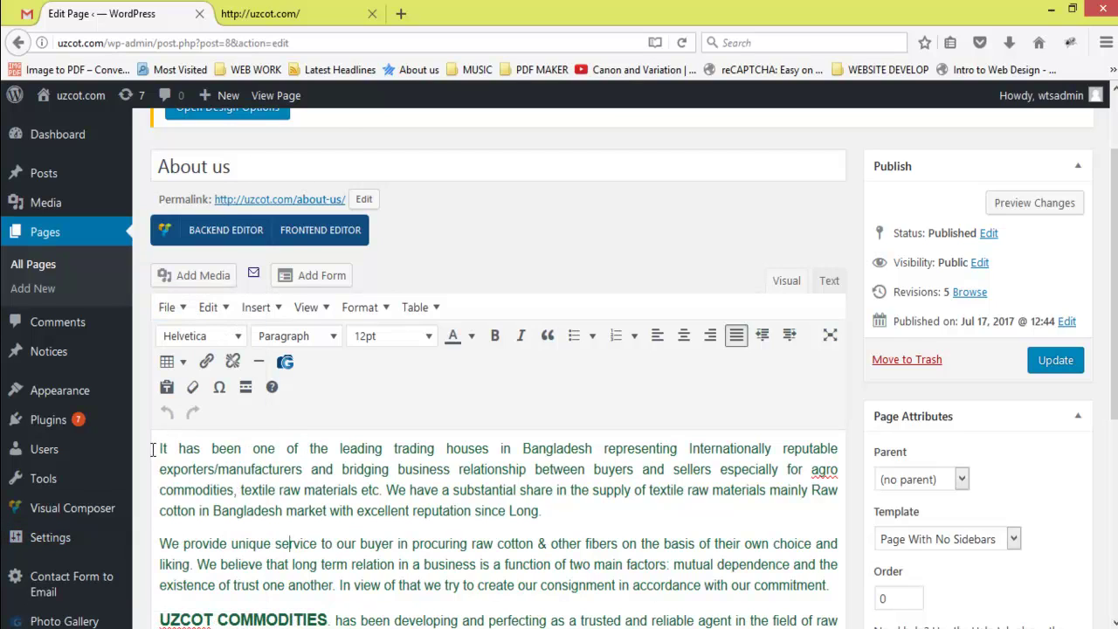
left_click(152, 450)
key("Return")
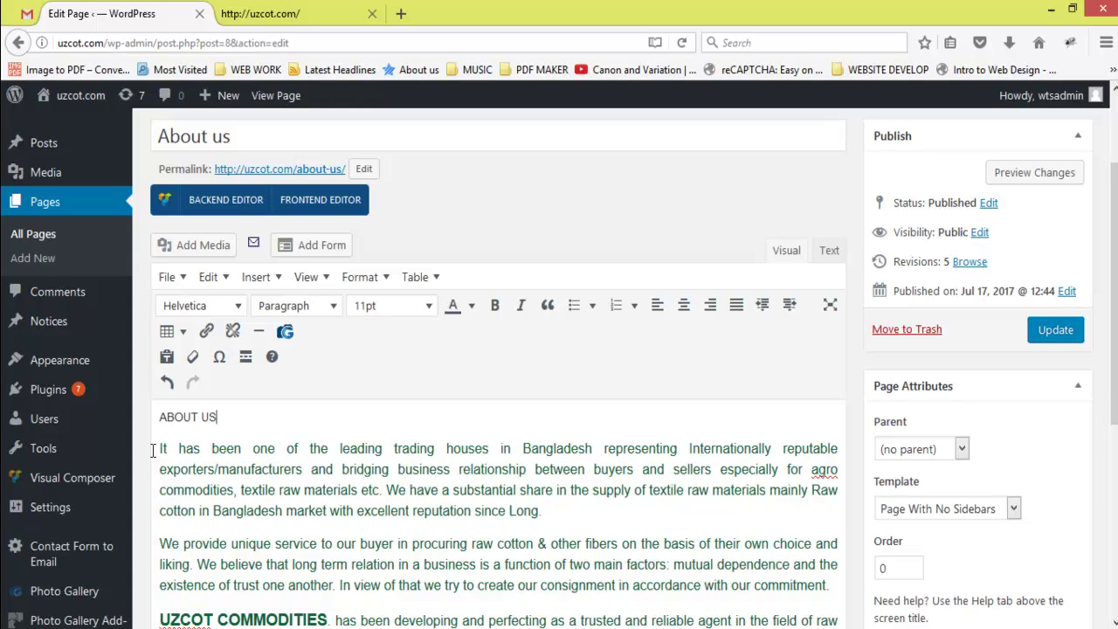
key("shift+Home")
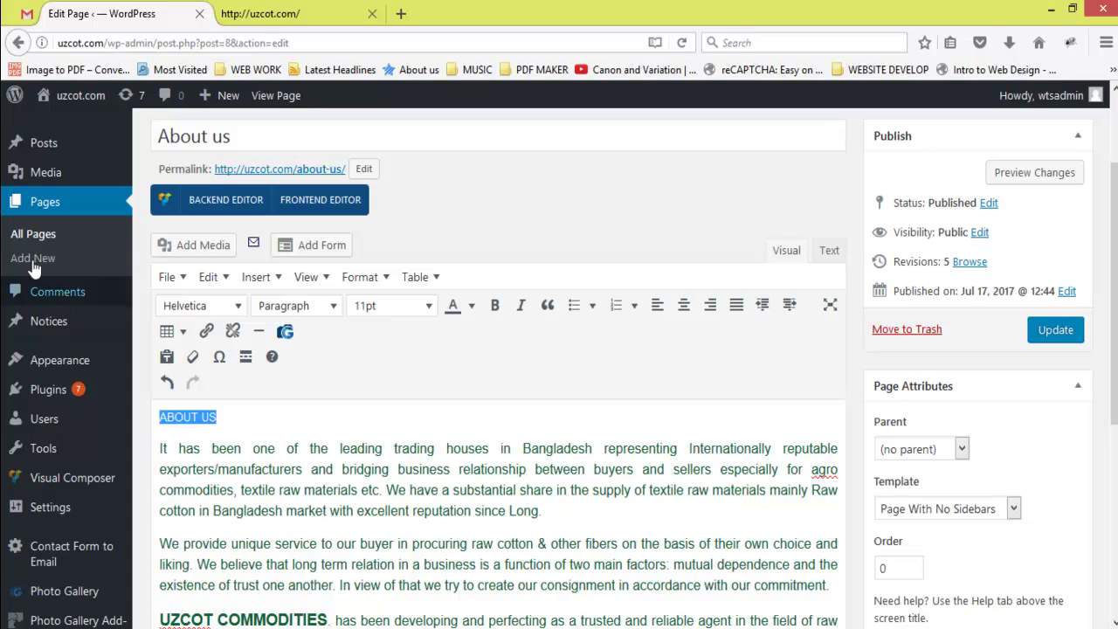
left_click_drag(243, 140, 159, 143)
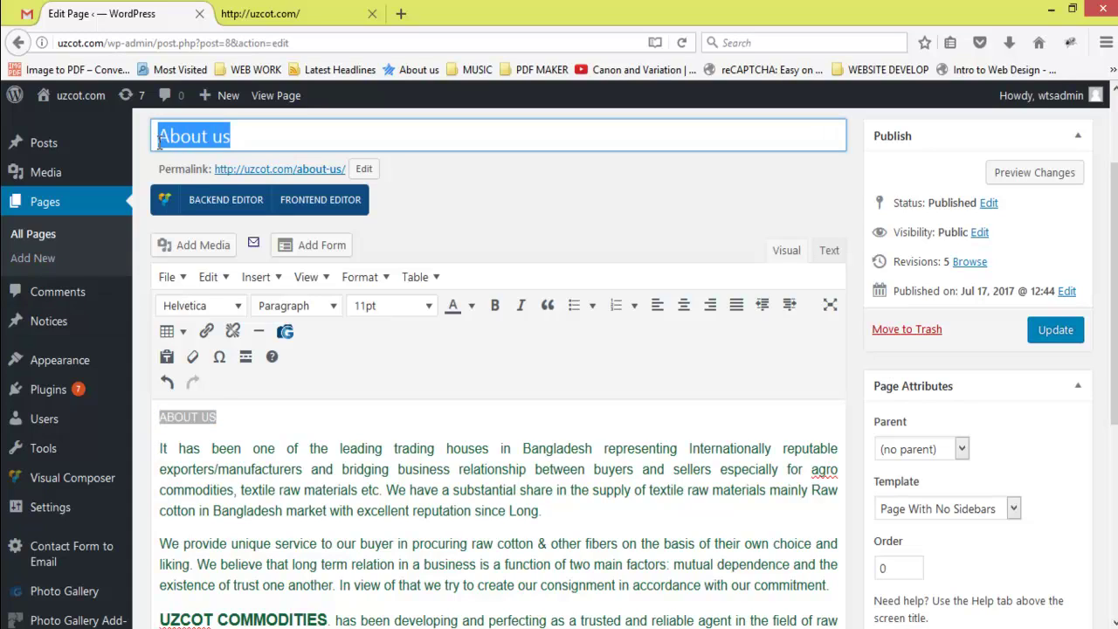
left_click(261, 141)
left_click_drag(261, 140, 140, 140)
left_click(232, 138)
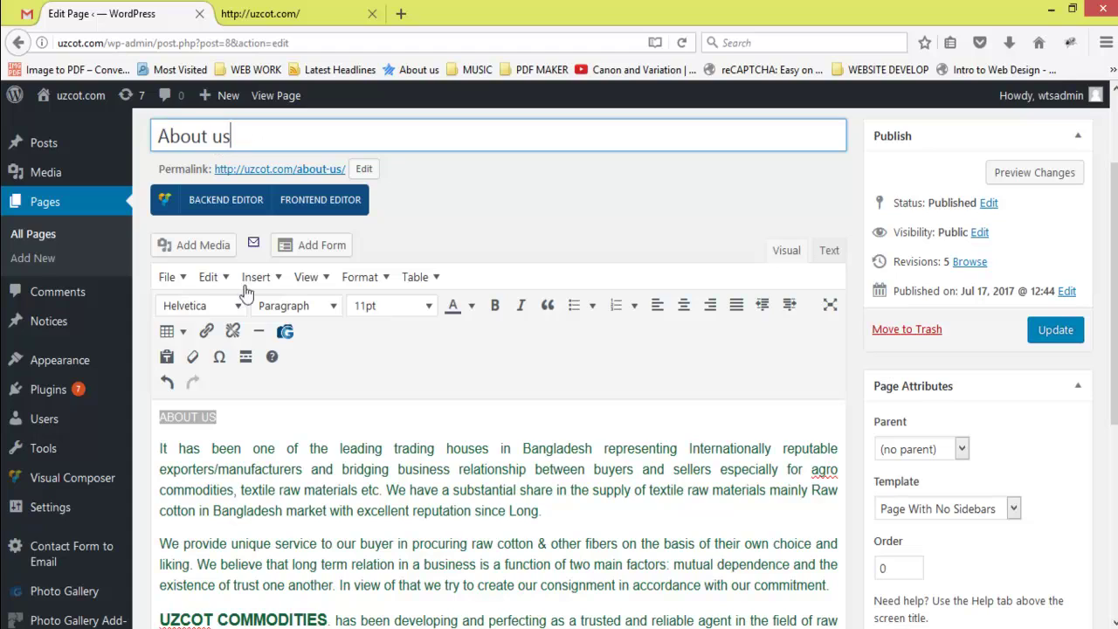
Set the font size of the "ABOUT US" line in the page content to 18pt
left_click(221, 419)
left_click_drag(238, 424, 159, 418)
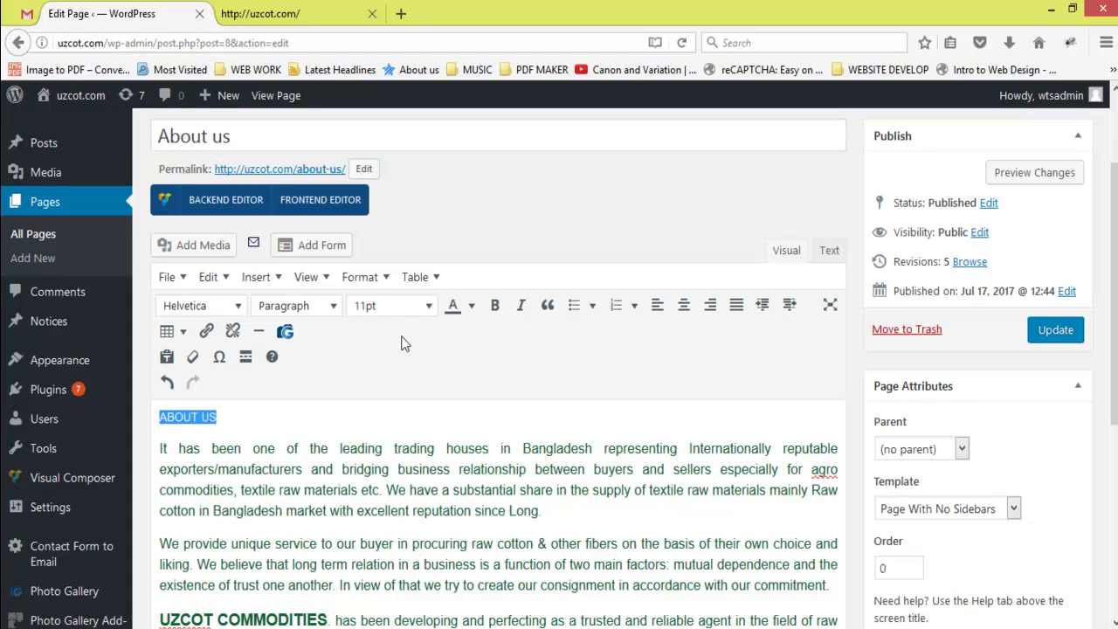
left_click(393, 306)
left_click(389, 455)
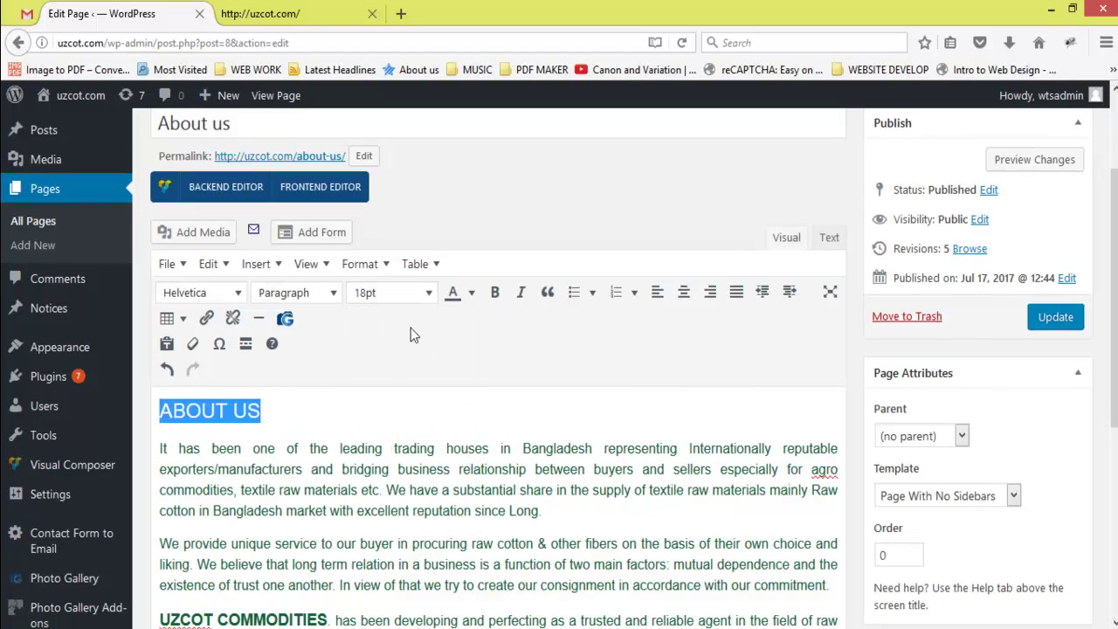
Colour the "ABOUT US" heading in the page content sea green and make it bold
left_click(472, 294)
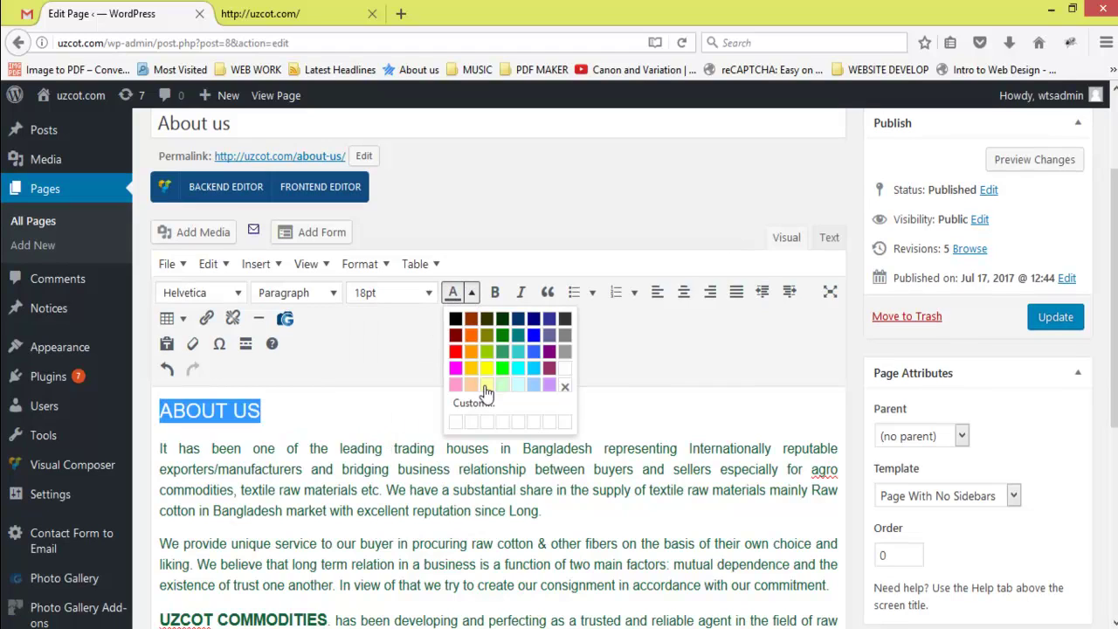
left_click(502, 352)
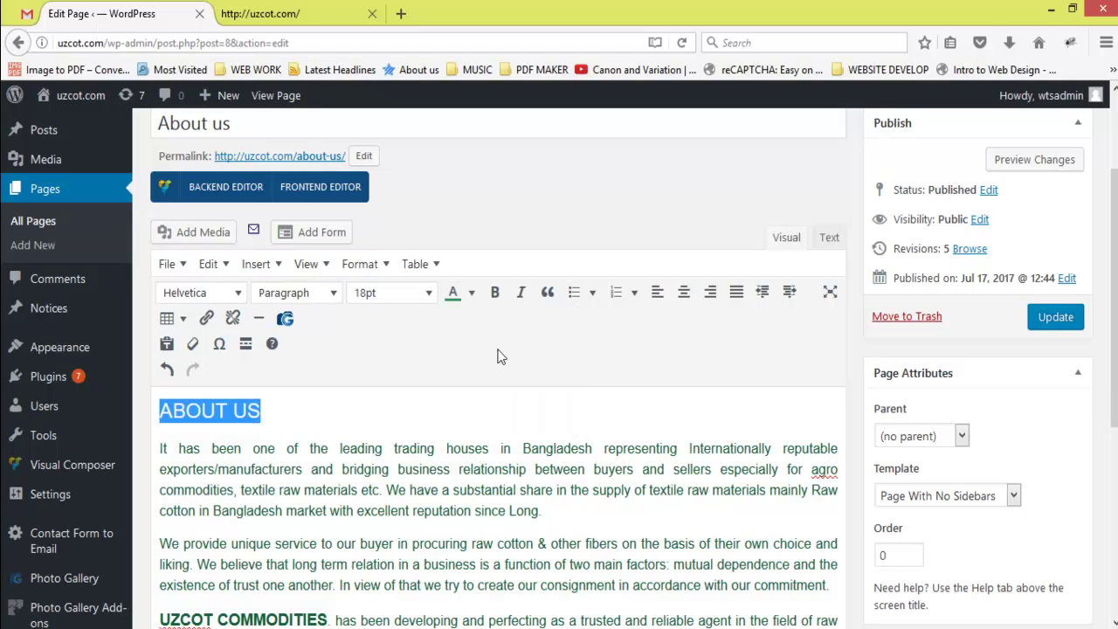
left_click(495, 292)
left_click(317, 404)
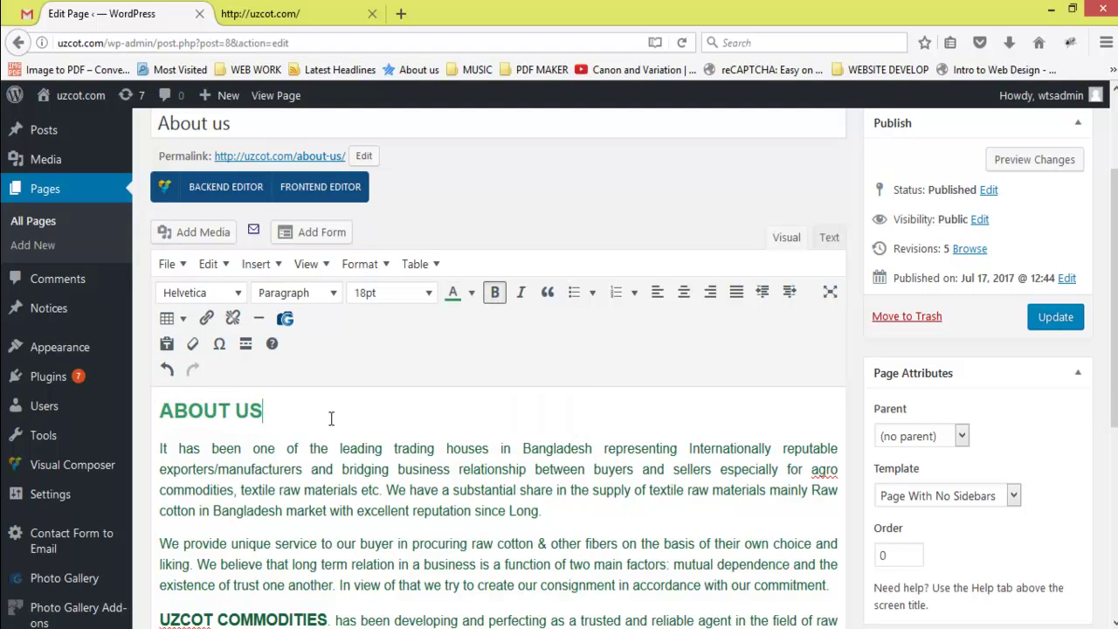
Compare the "ABOUT US" content heading with the page title and check the Hide Title setting
left_click_drag(164, 418, 295, 419)
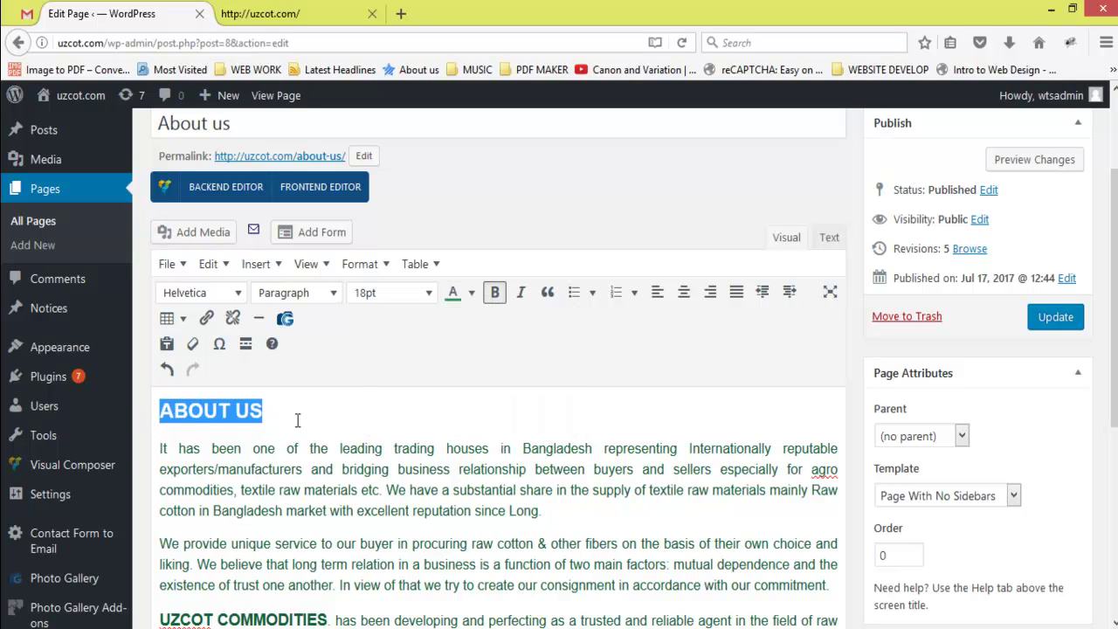
scroll(294, 406, "up", 3)
left_click_drag(231, 265, 153, 268)
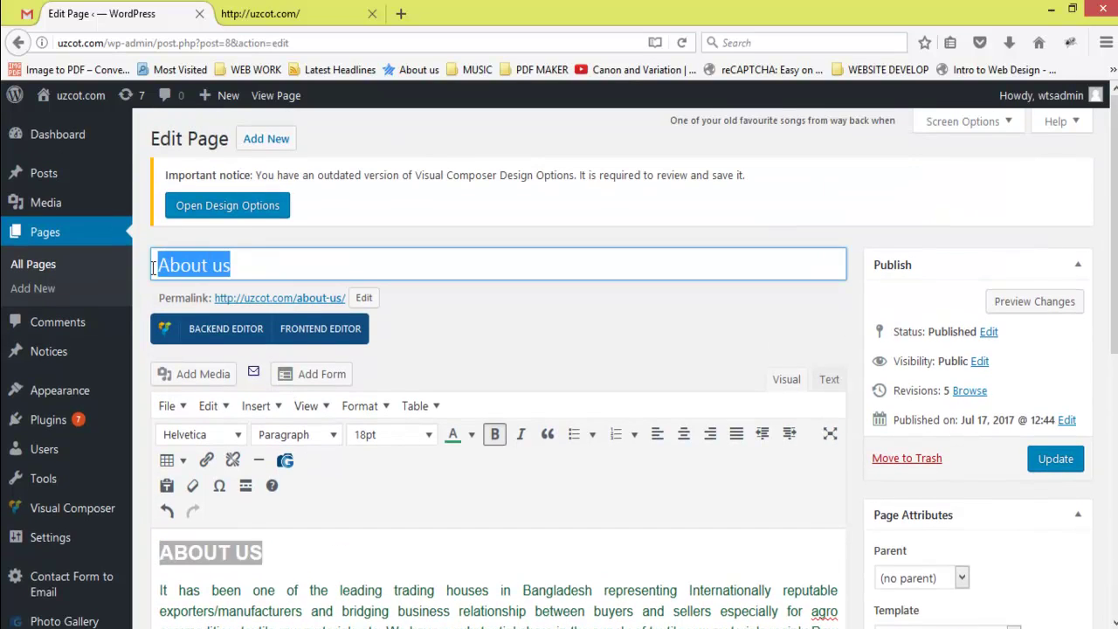
left_click(287, 262)
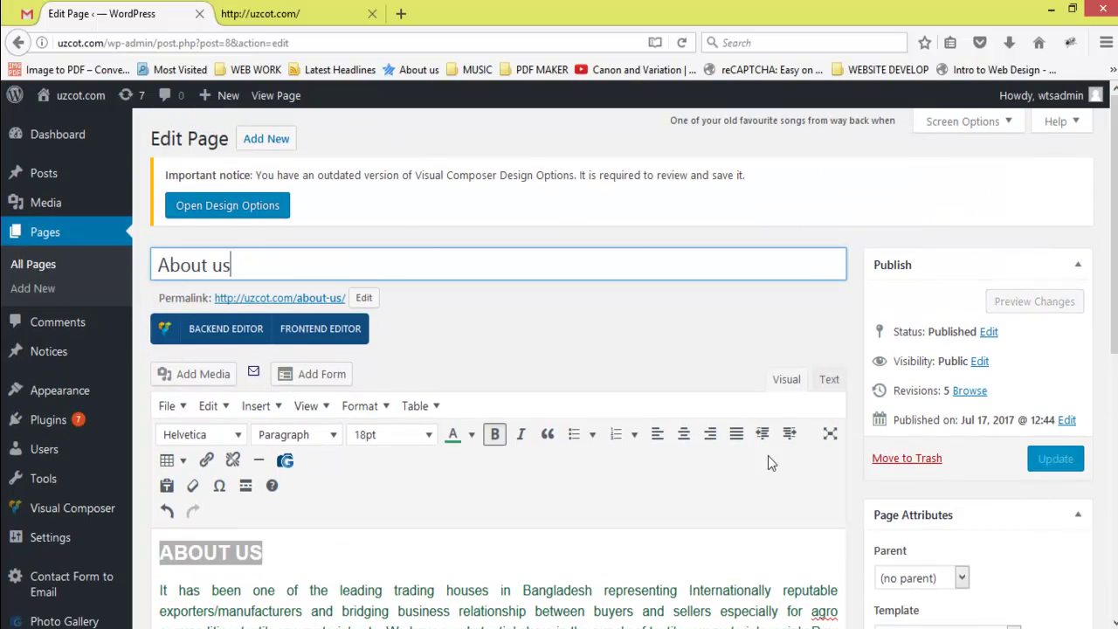
scroll(739, 394, "down", 5)
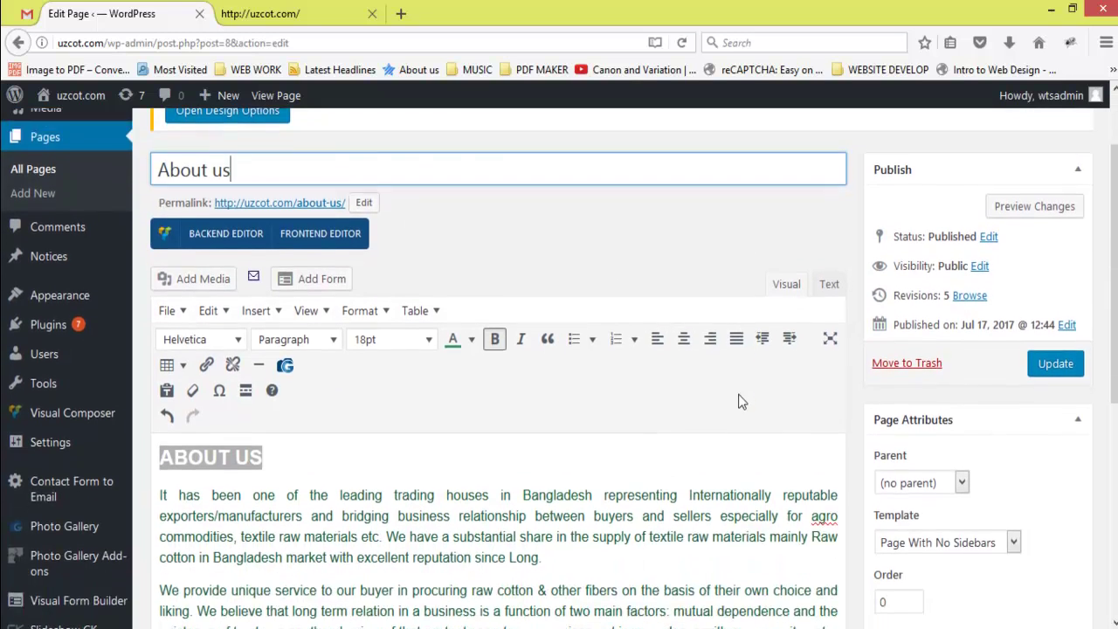
scroll(880, 518, "down", 3)
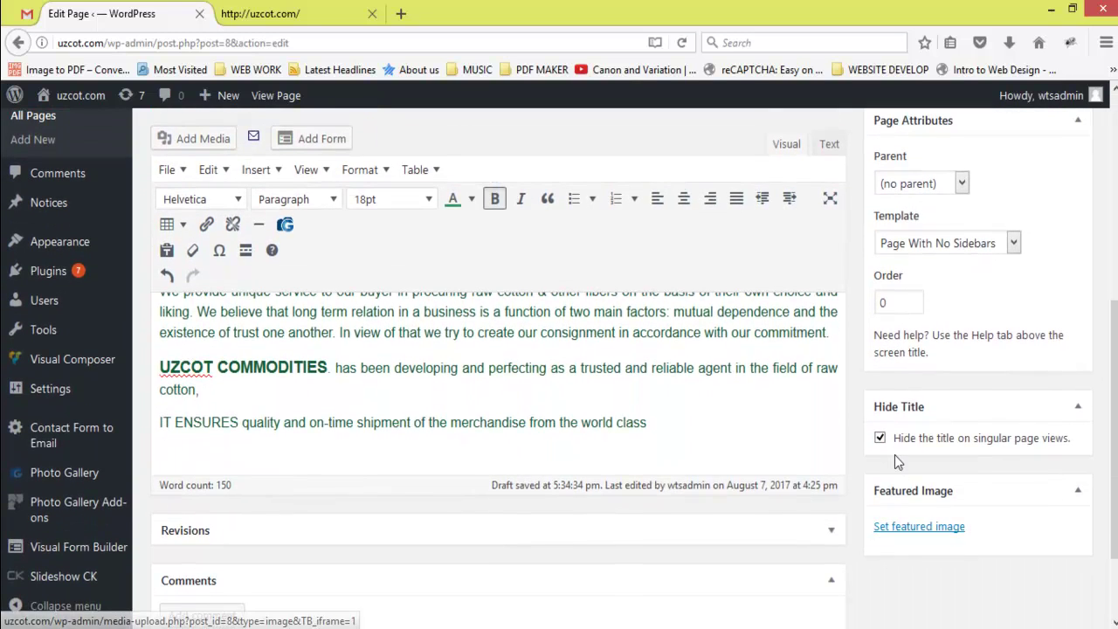
scroll(971, 450, "up", 6)
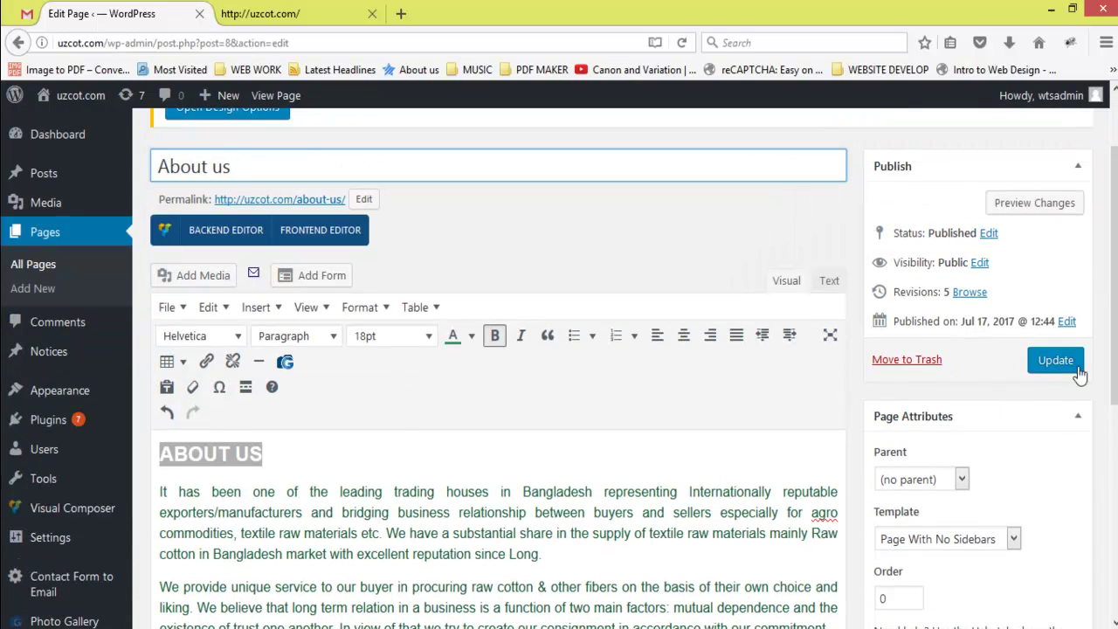
Insert the last UZCOT COMMODITIES banner image from the media library between the first and second paragraphs of the page content
left_click(505, 460)
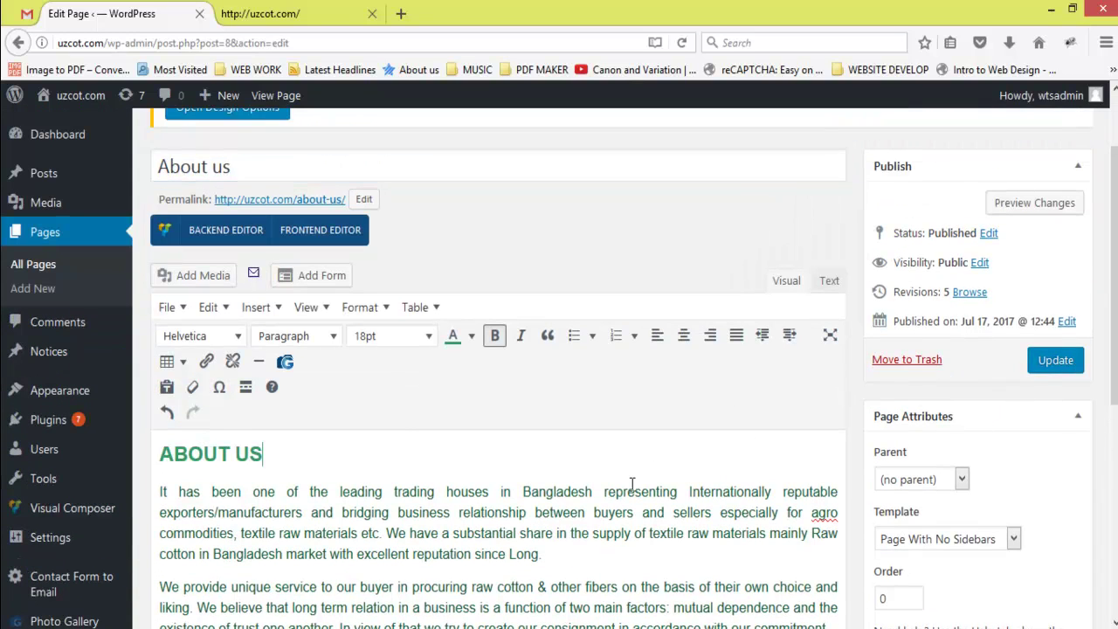
scroll(611, 472, "down", 2)
left_click(553, 460)
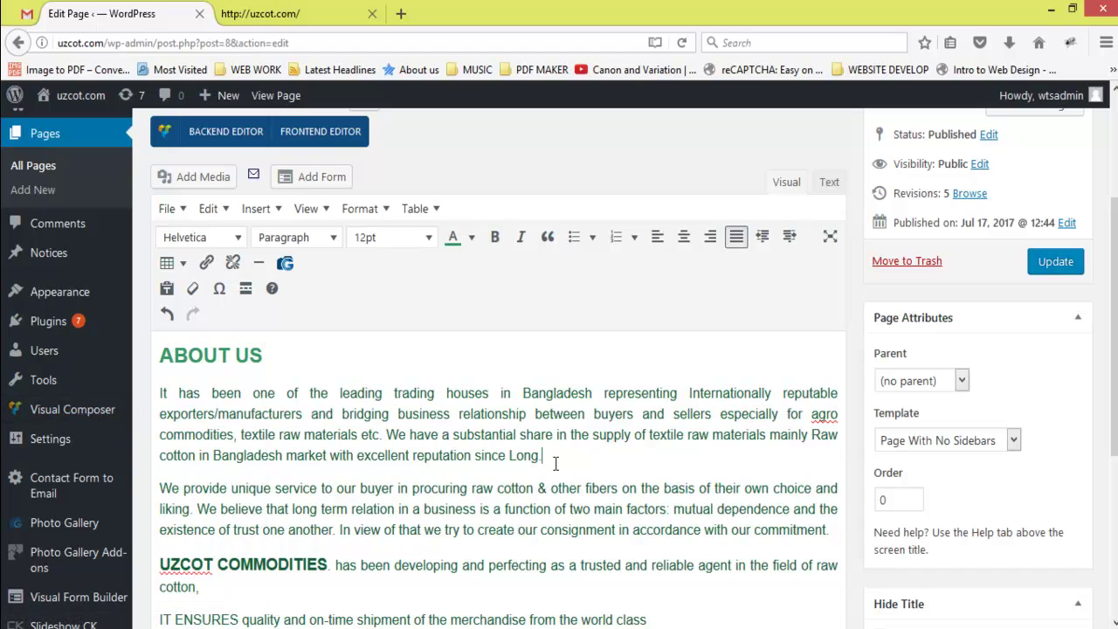
key("Return")
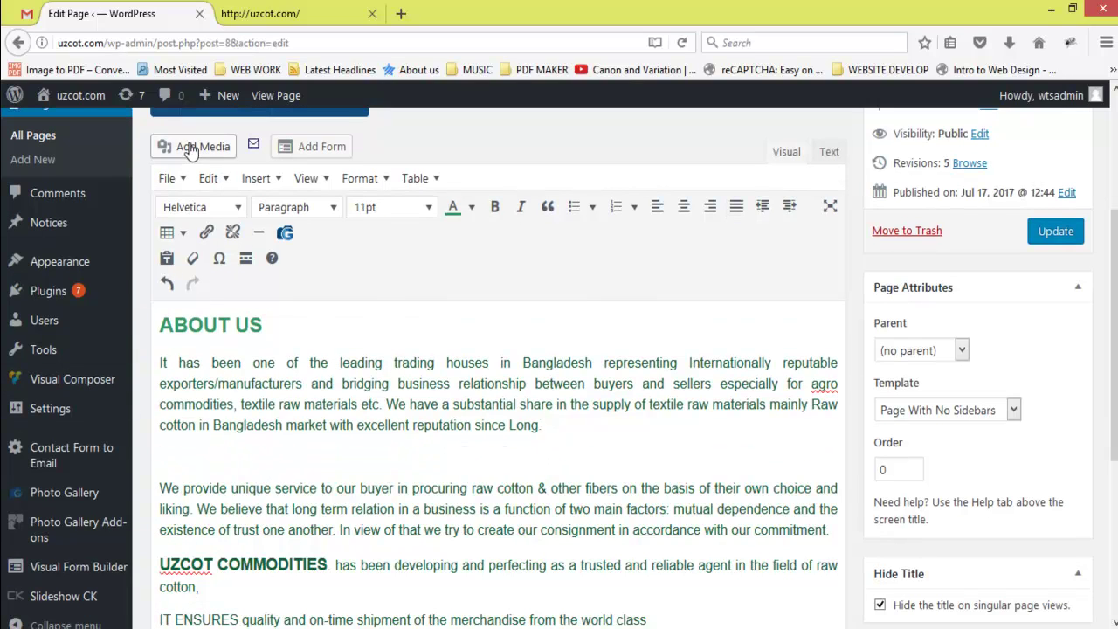
scroll(190, 151, "up", 5)
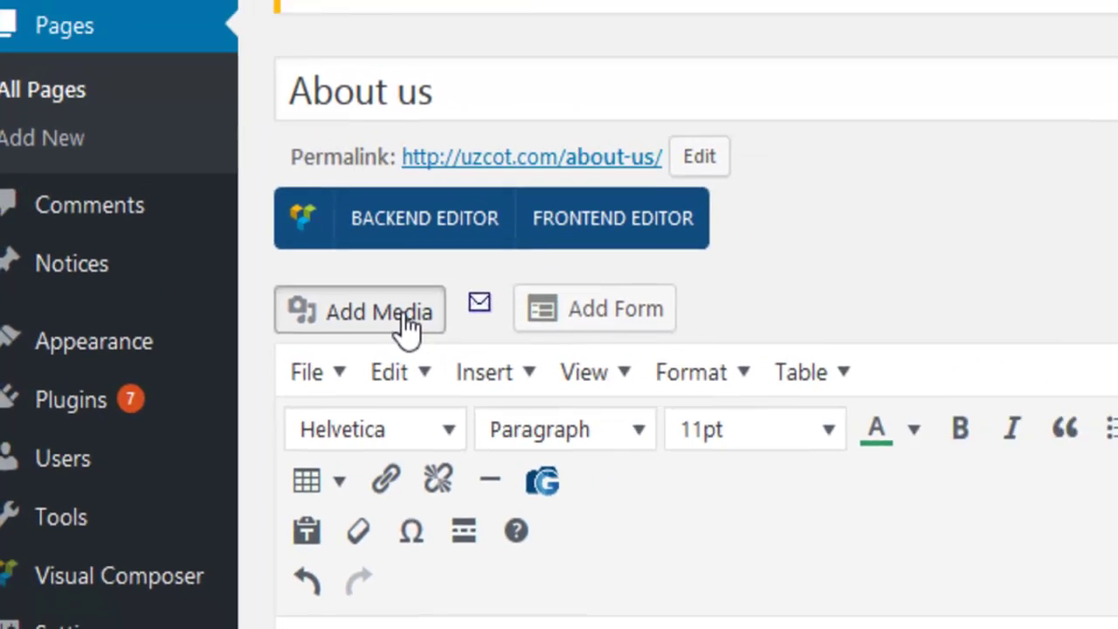
left_click(480, 297)
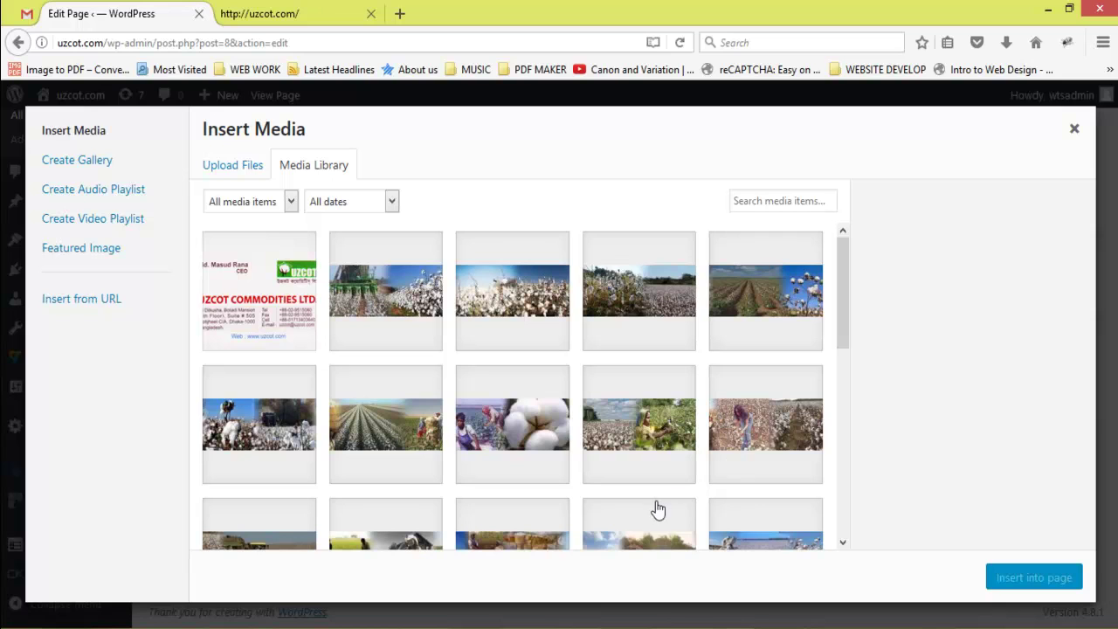
scroll(623, 504, "down", 2)
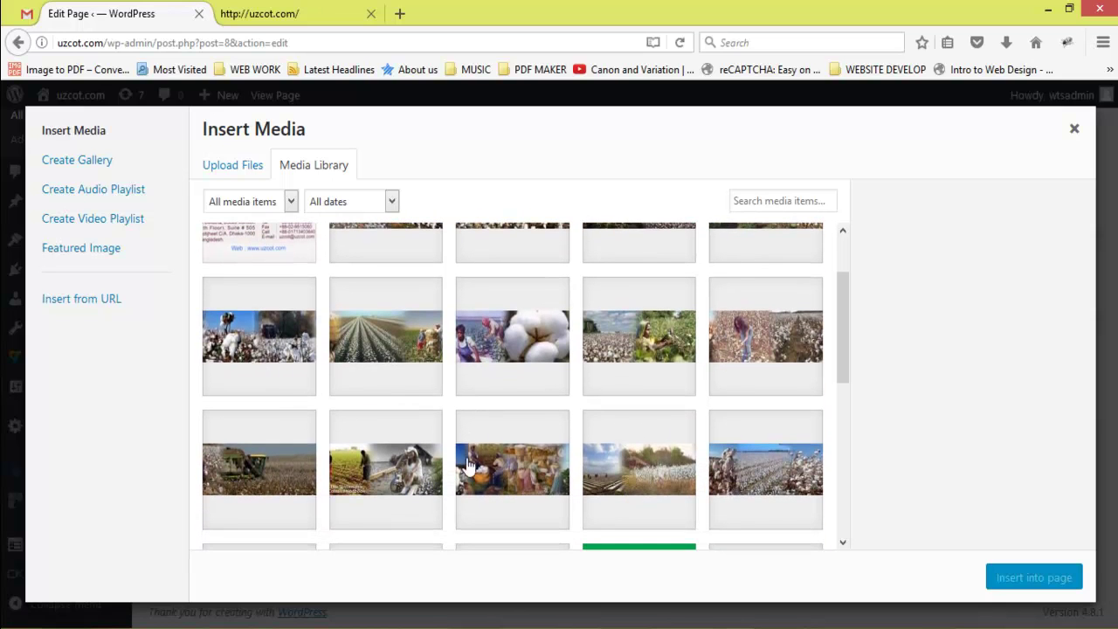
scroll(481, 466, "down", 6)
scroll(484, 468, "down", 1)
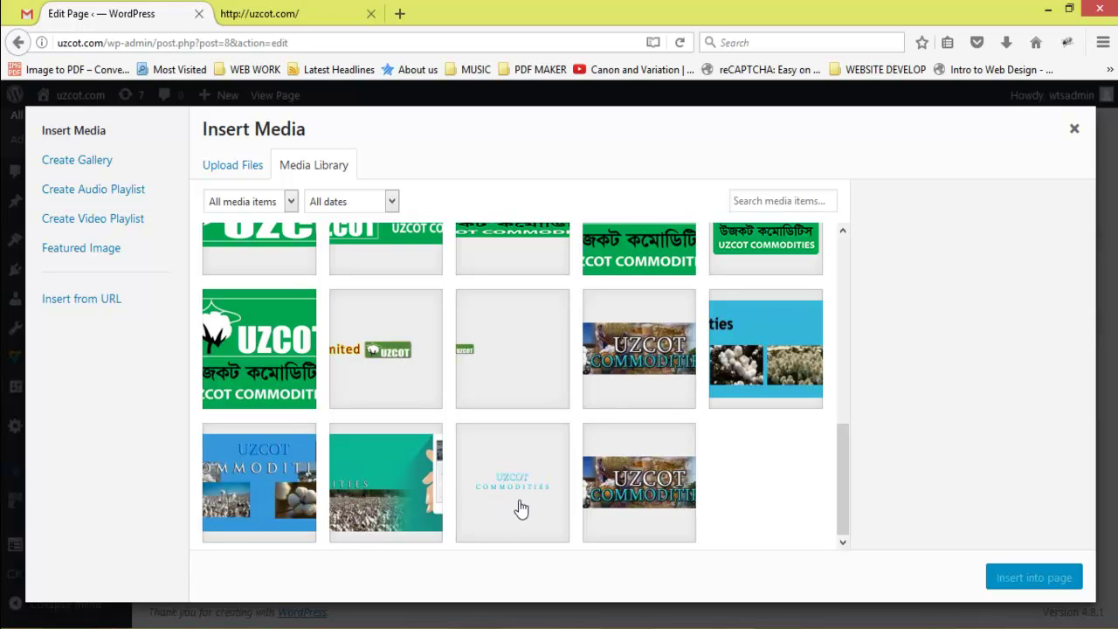
left_click(611, 495)
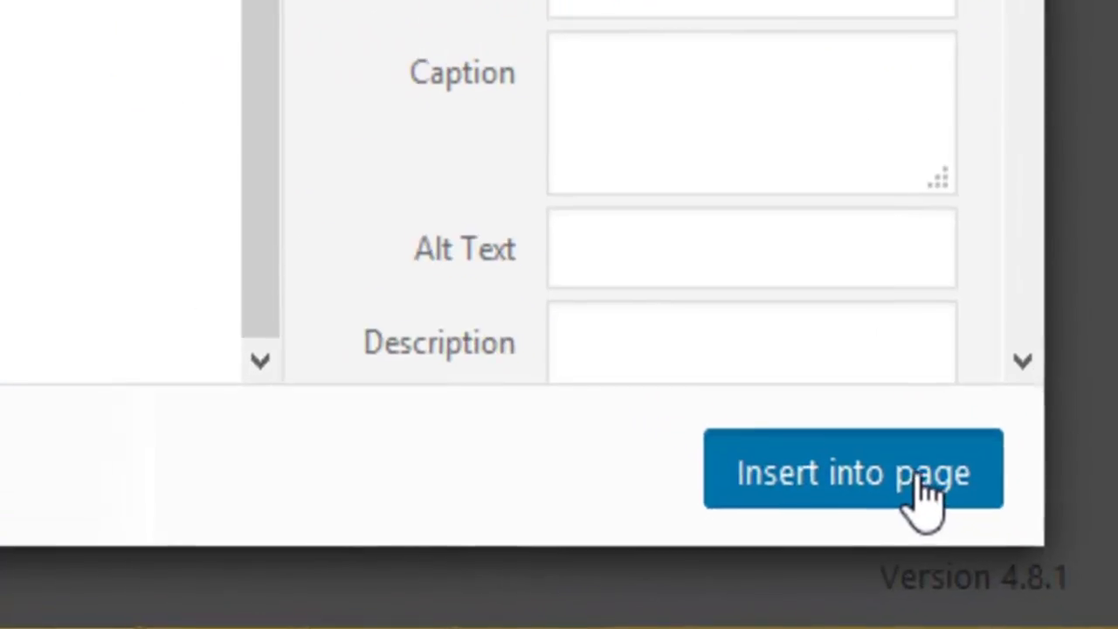
left_click(1056, 583)
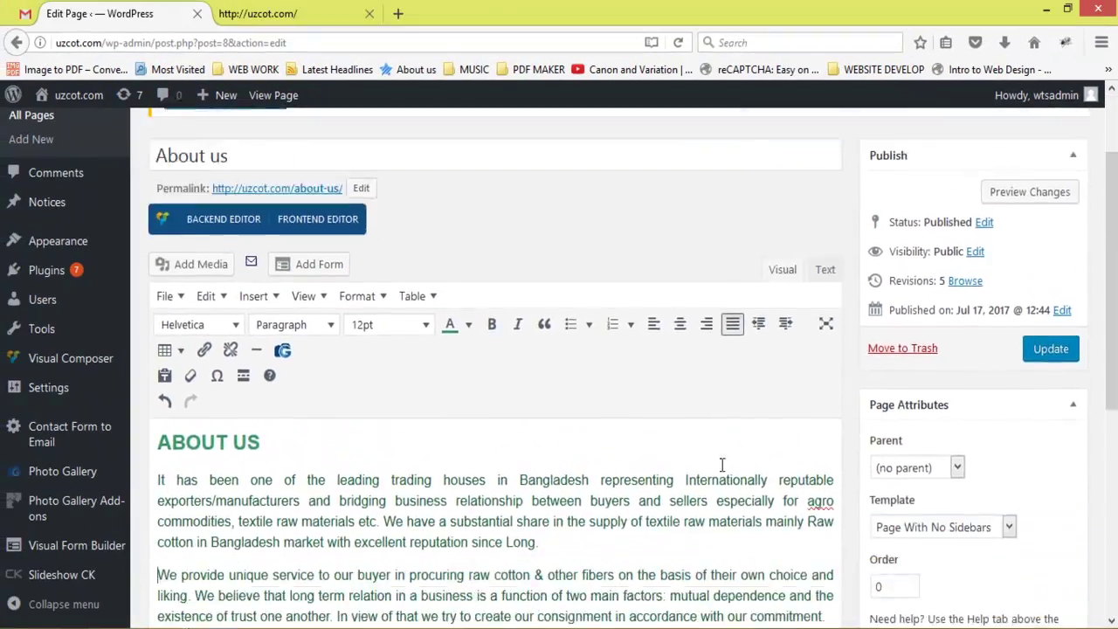
Centre the inserted UZCOT COMMODITIES banner image and enlarge it to almost the full width of the content
scroll(496, 548, "down", 5)
scroll(496, 548, "up", 2)
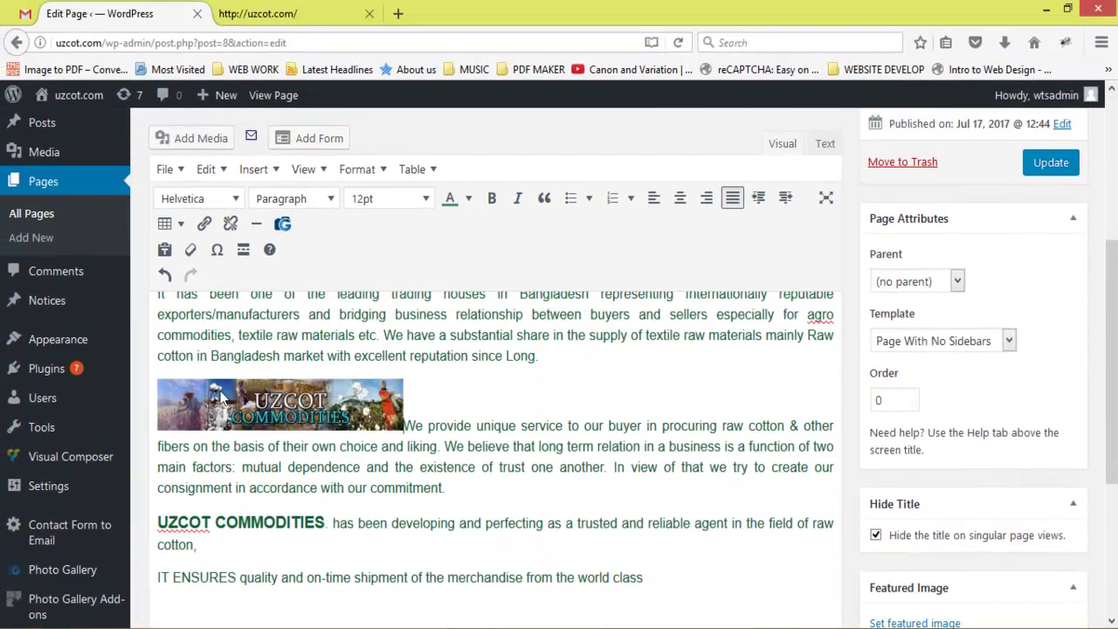
left_click(230, 421)
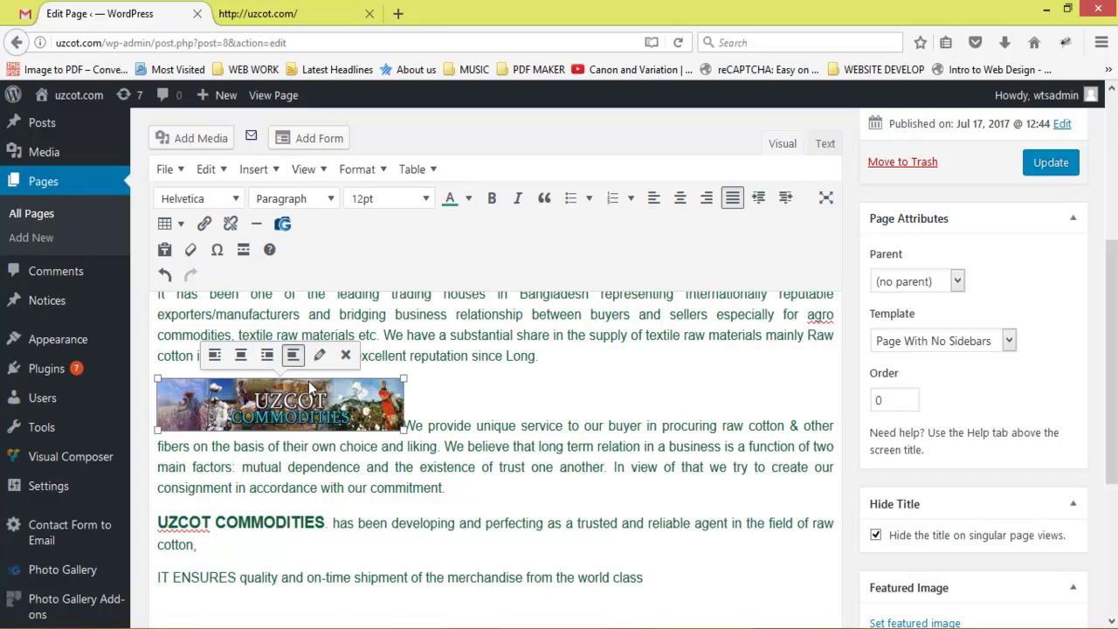
left_click(237, 364)
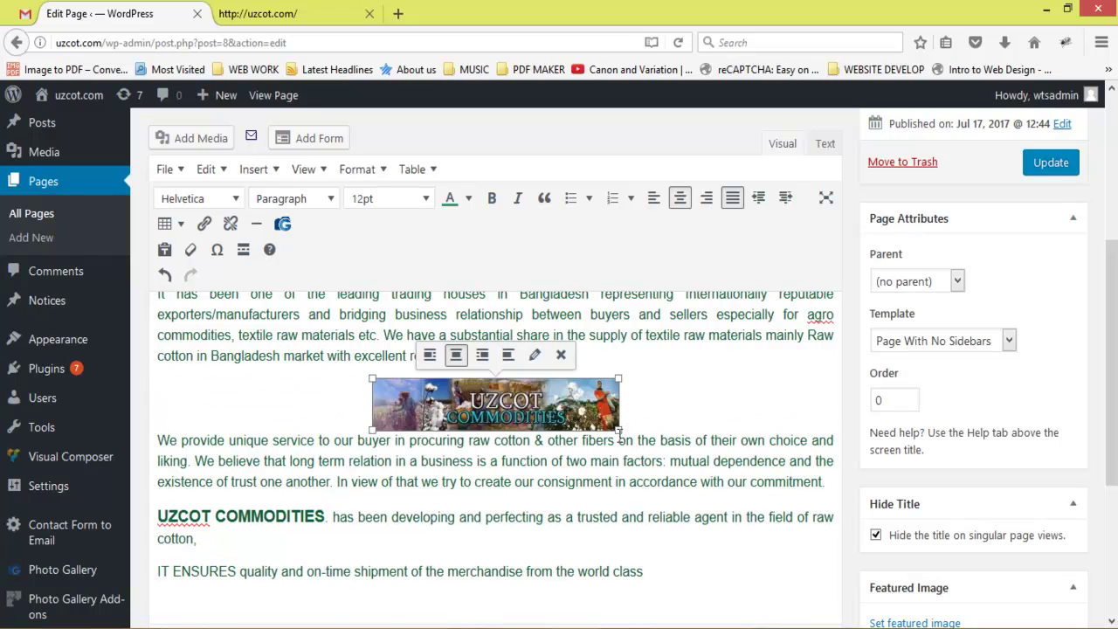
left_click_drag(617, 428, 860, 519)
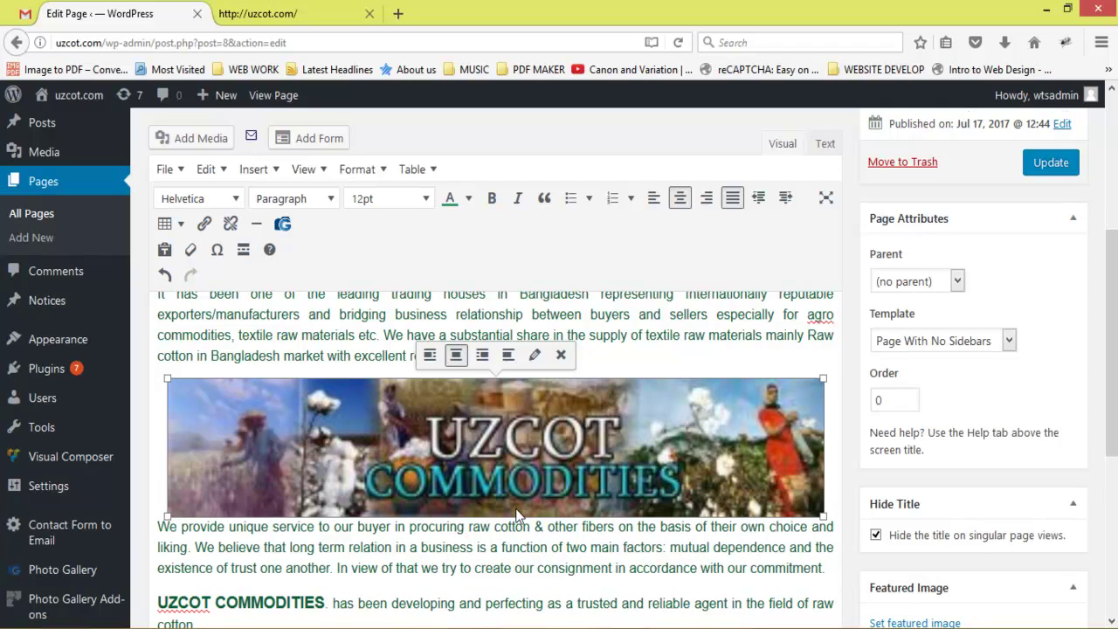
scroll(518, 509, "down", 2)
scroll(517, 509, "up", 2)
left_click(378, 496)
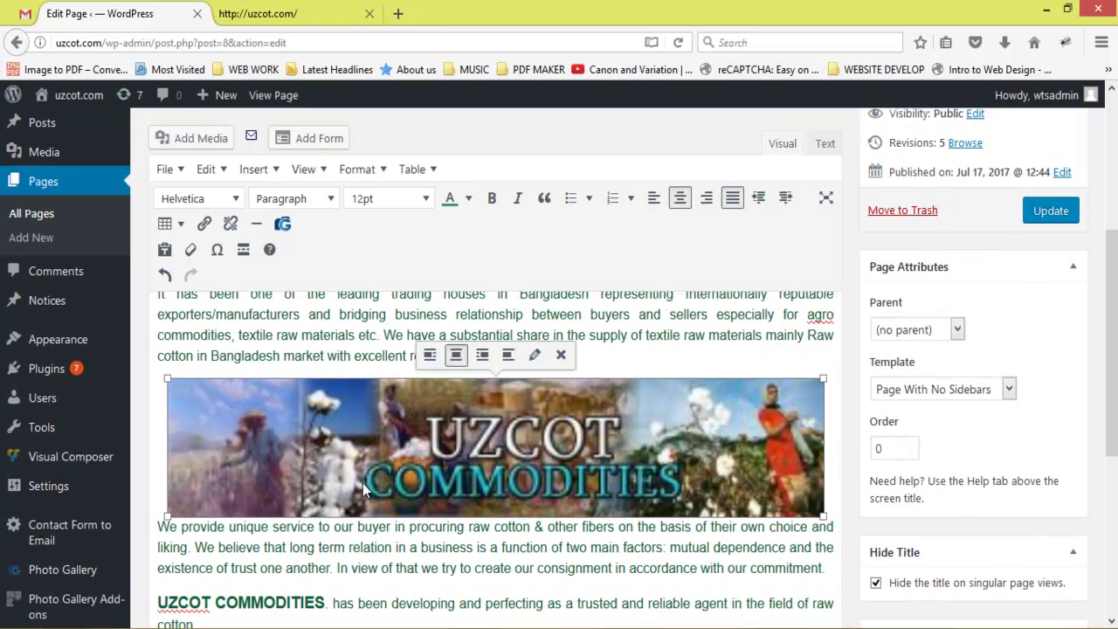
Update the published About us page to save the new heading and banner image
scroll(362, 483, "down", 2)
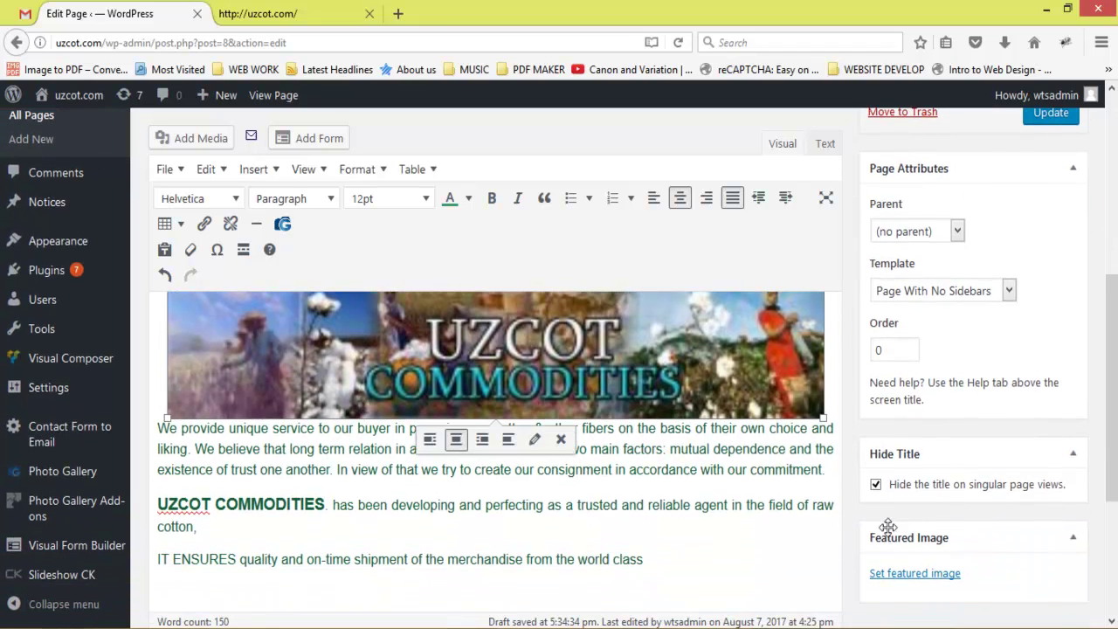
scroll(904, 530, "up", 2)
scroll(903, 530, "up", 2)
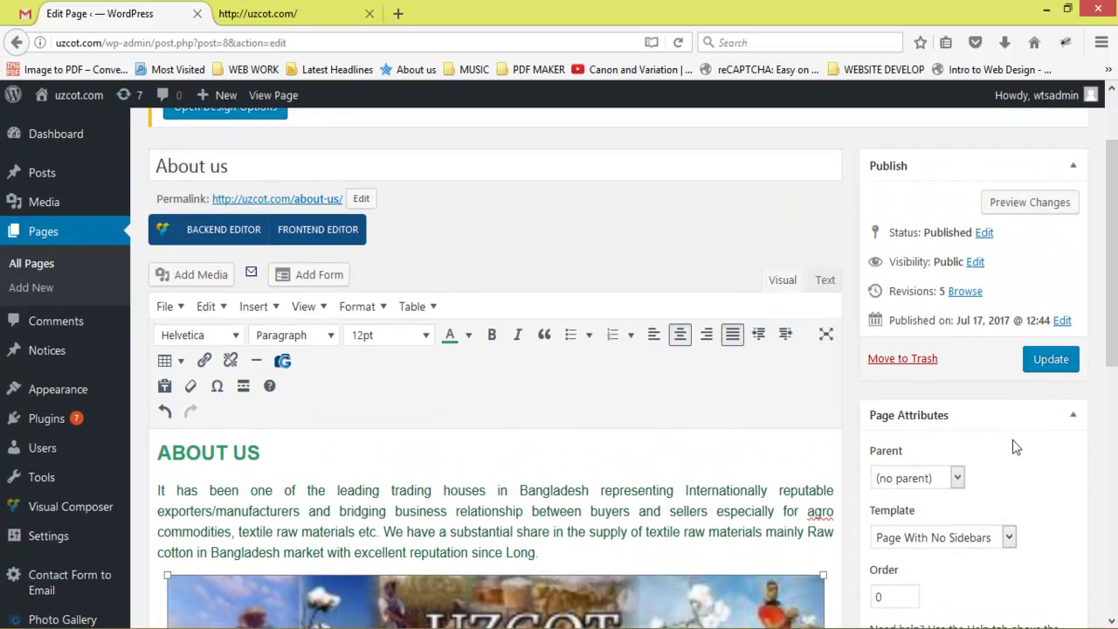
left_click(1048, 361)
scroll(805, 460, "down", 5)
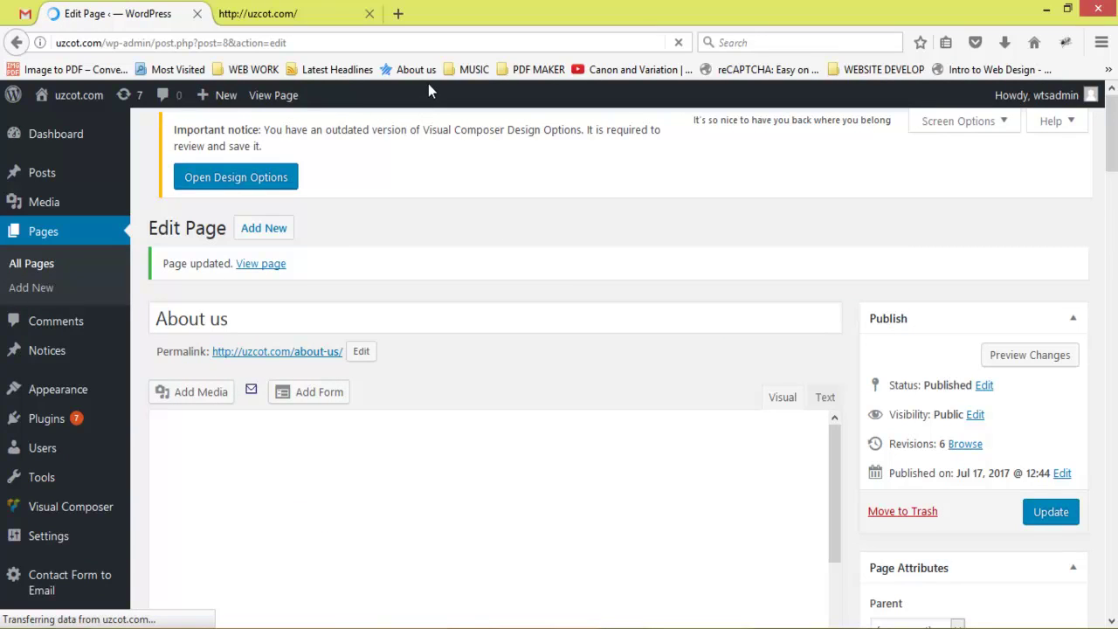
Open the About us page on the live site and examine its heading, banner image and paragraphs
left_click(336, 14)
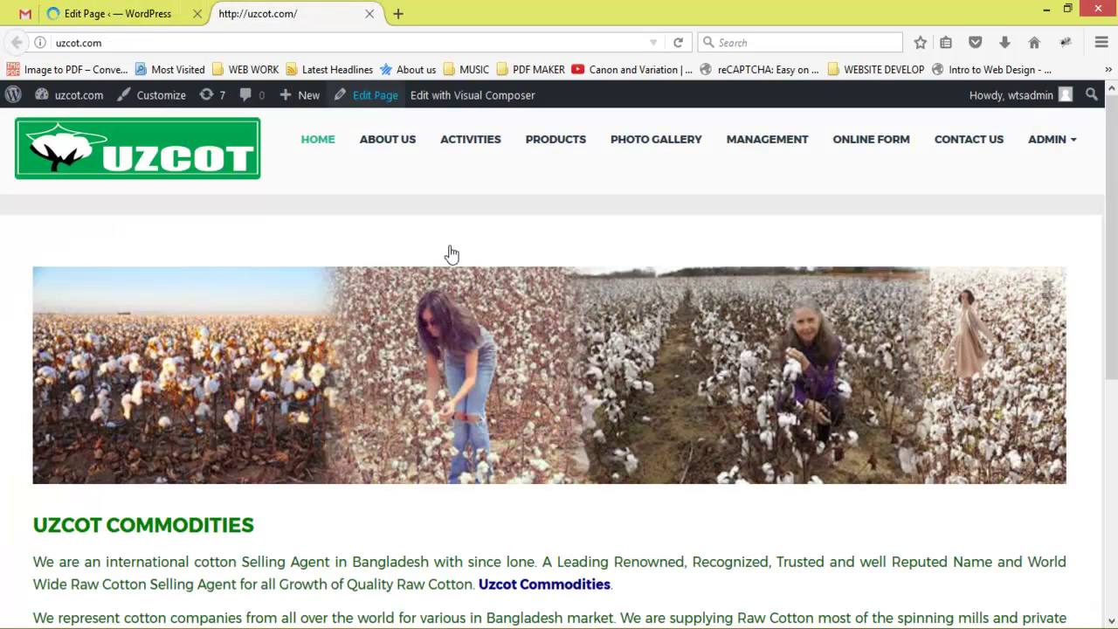
left_click(387, 148)
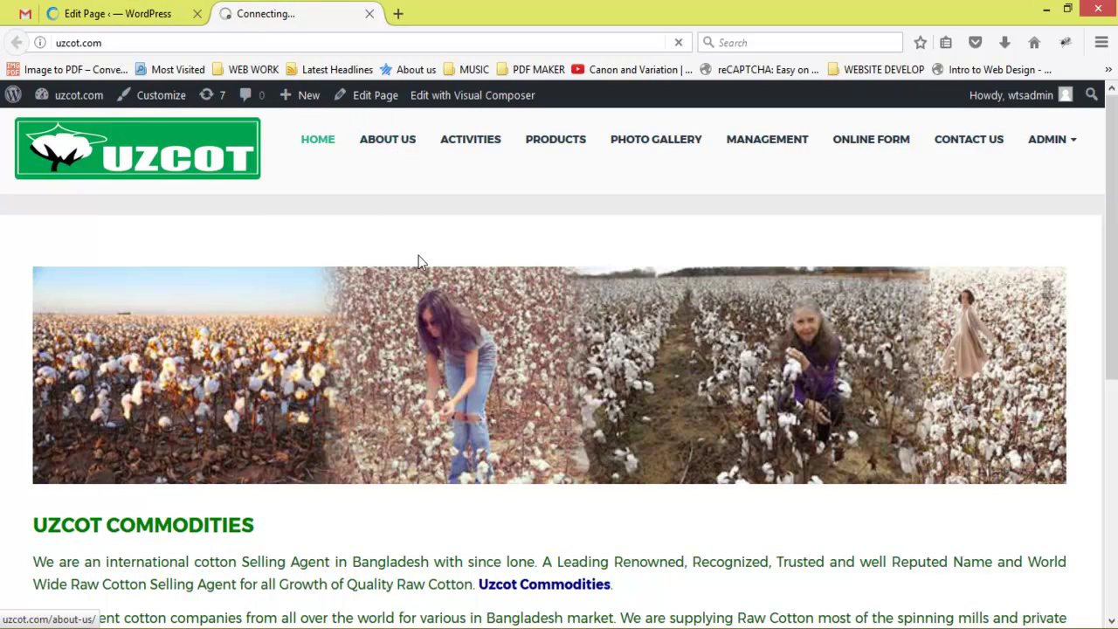
scroll(467, 372, "down", 5)
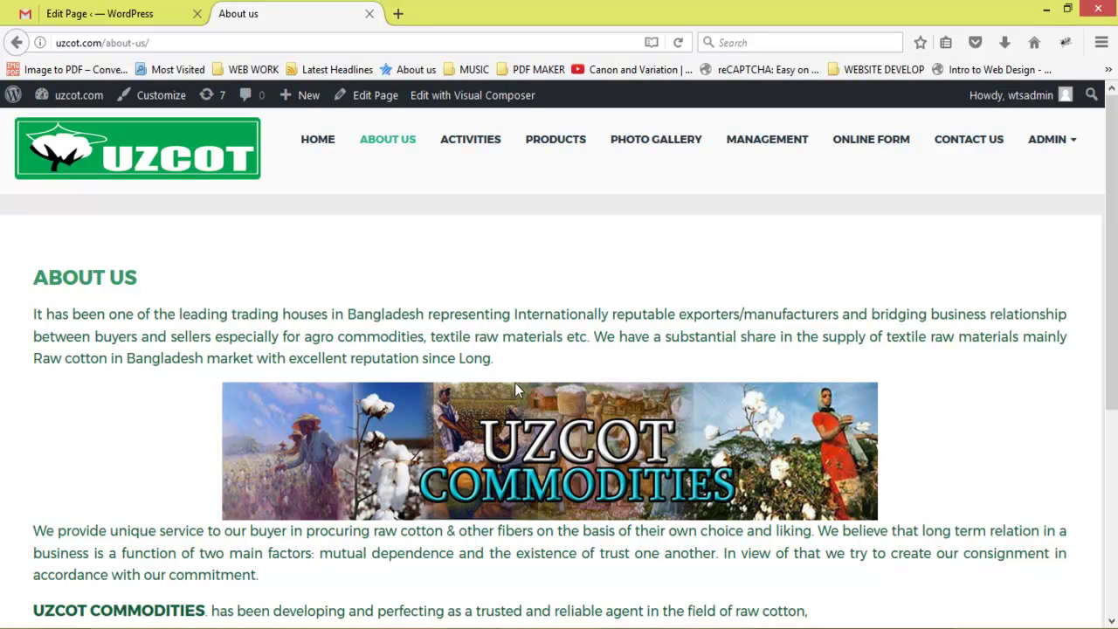
left_click_drag(27, 284, 145, 282)
left_click(325, 317)
scroll(380, 450, "down", 4)
scroll(380, 450, "up", 2)
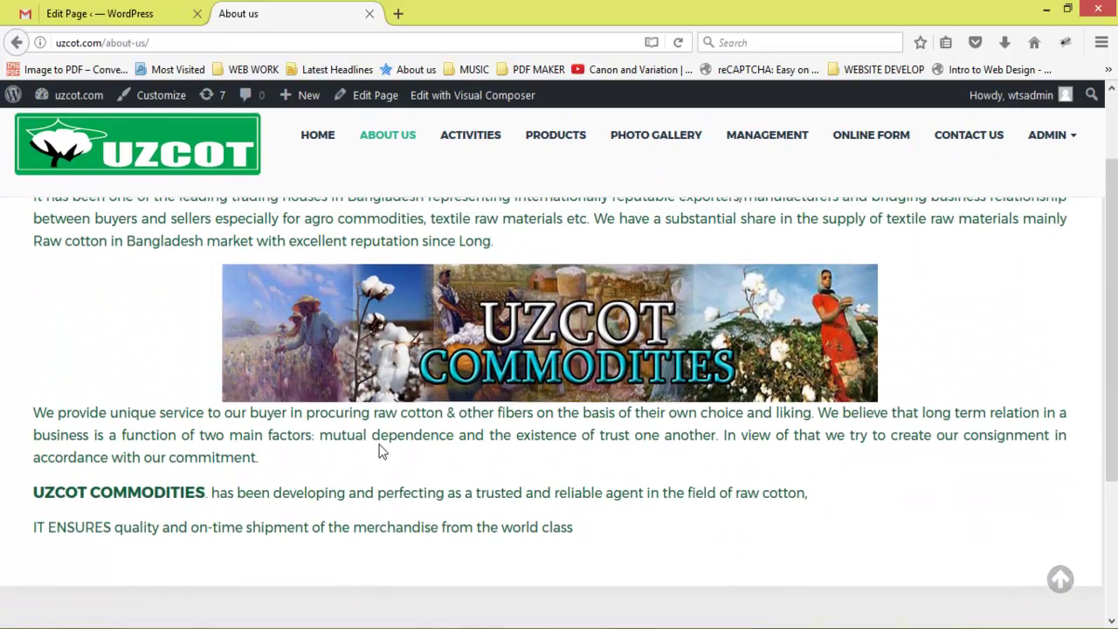
scroll(380, 450, "up", 3)
left_click_drag(345, 344, 551, 350)
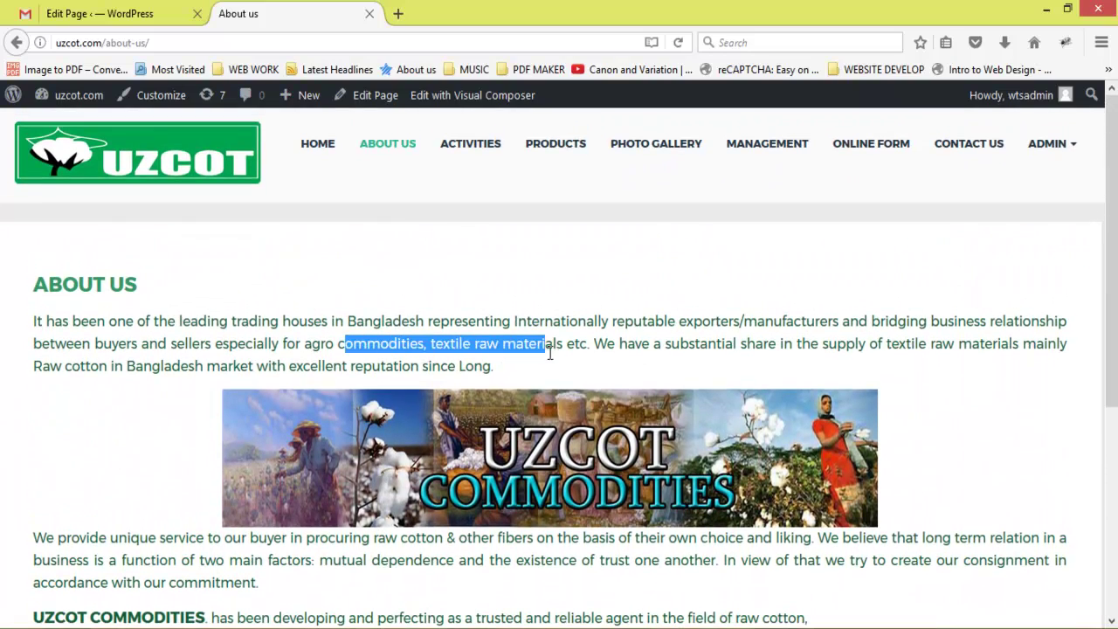
left_click(518, 369)
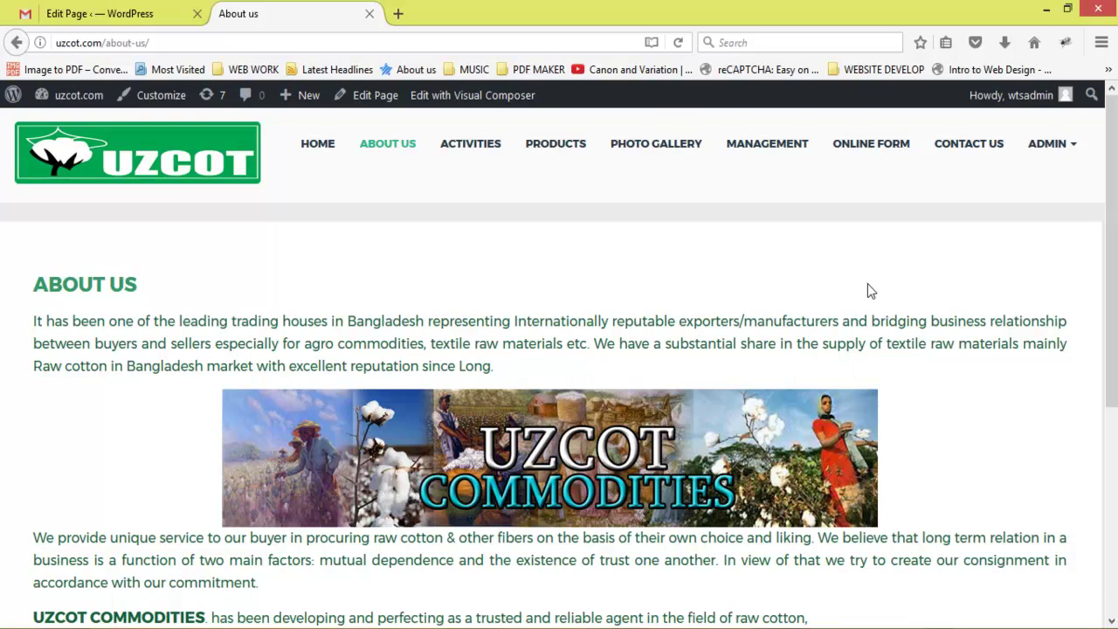
Open the profile page of the logged-in administrator account from the live site
left_click(1008, 103)
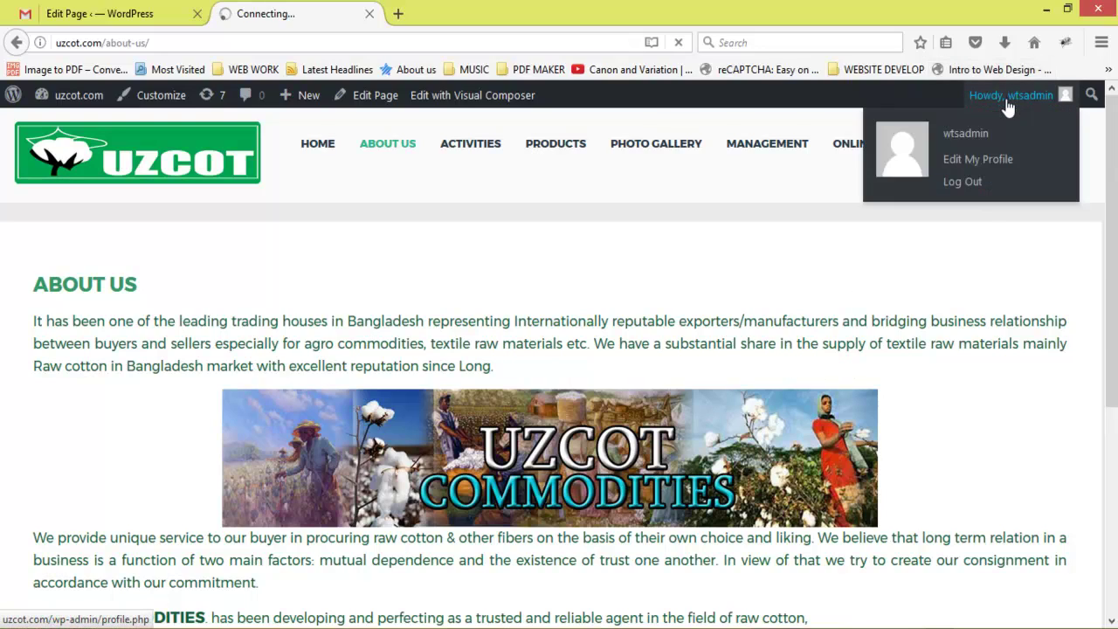